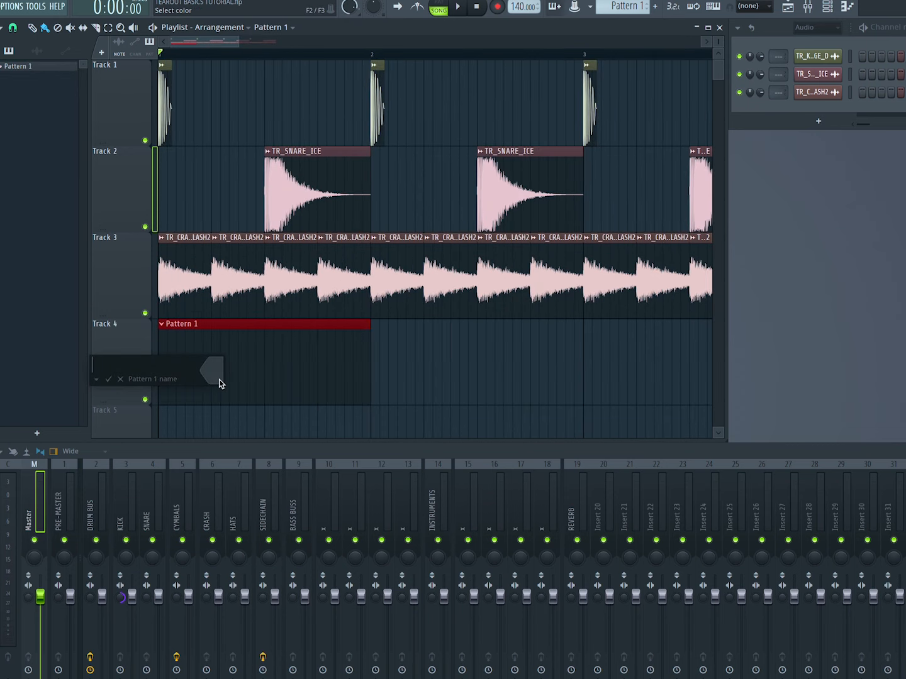
# Name the new pattern MACHINE GUN BASS
pyautogui.write('GUN BASS')
pyautogui.press('Return')
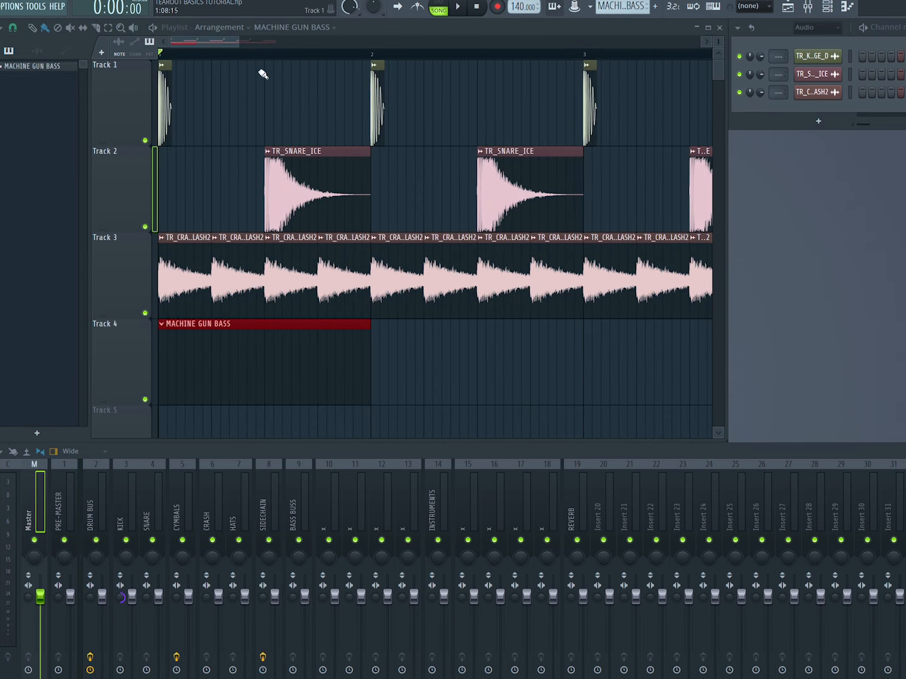
# Play back the kick, snare and crash arrangement in the playlist
pyautogui.scroll(-2, 264, 116)
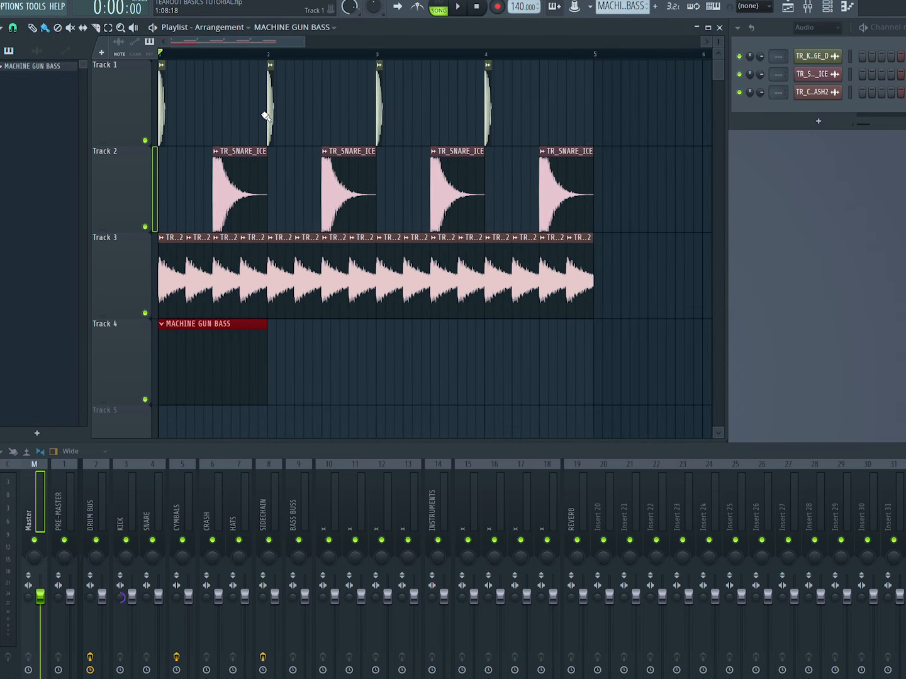
pyautogui.press('space')
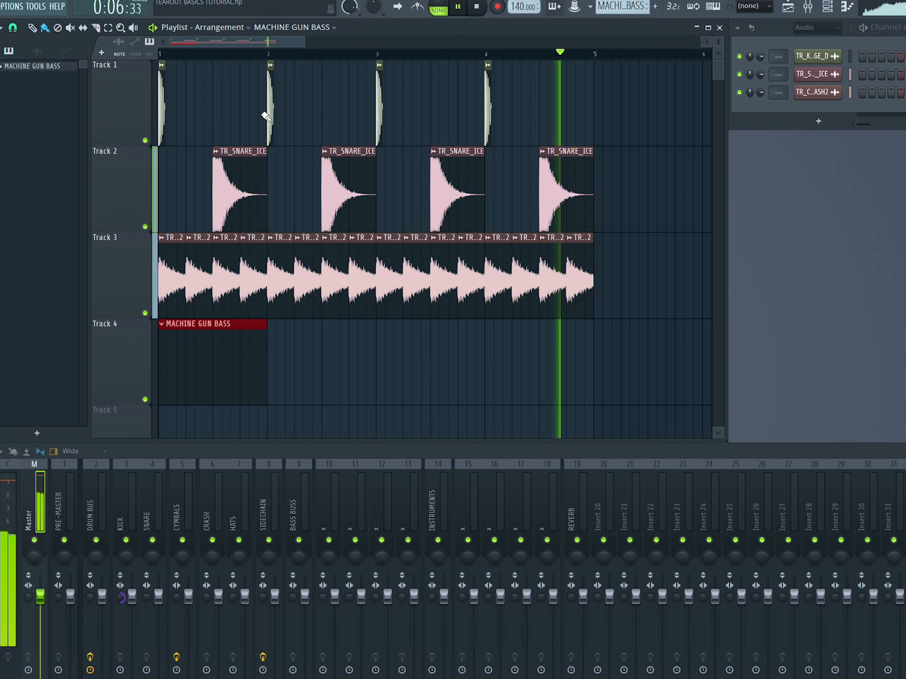
pyautogui.press('space')
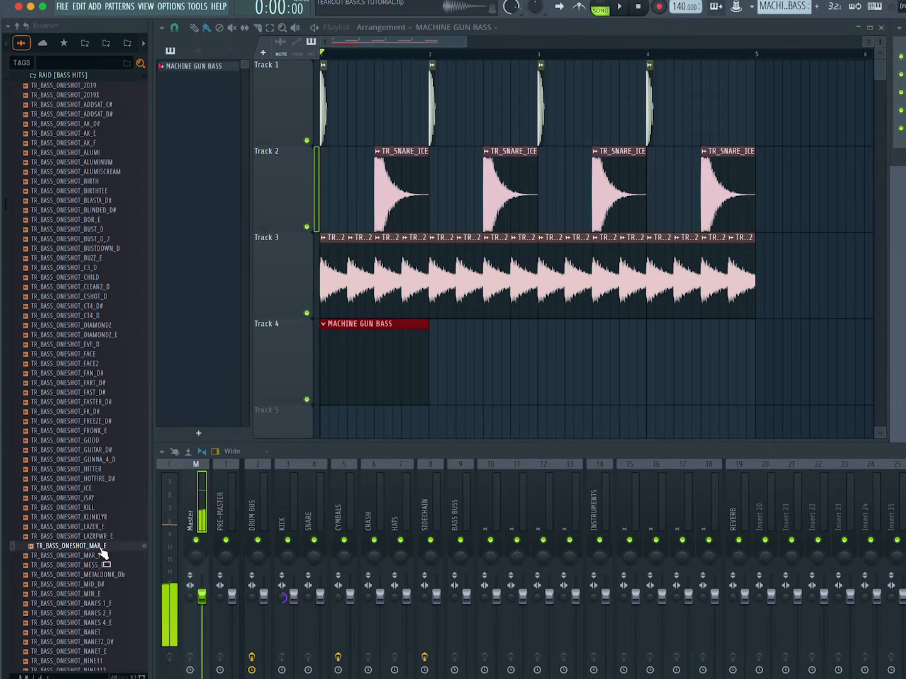
# Load the TR_BASS_ONESHOT_MAR_E sample and drop the TR_MIDI_BASS_FLOW_HITTER MIDI file onto its channel
pyautogui.click(97, 546)
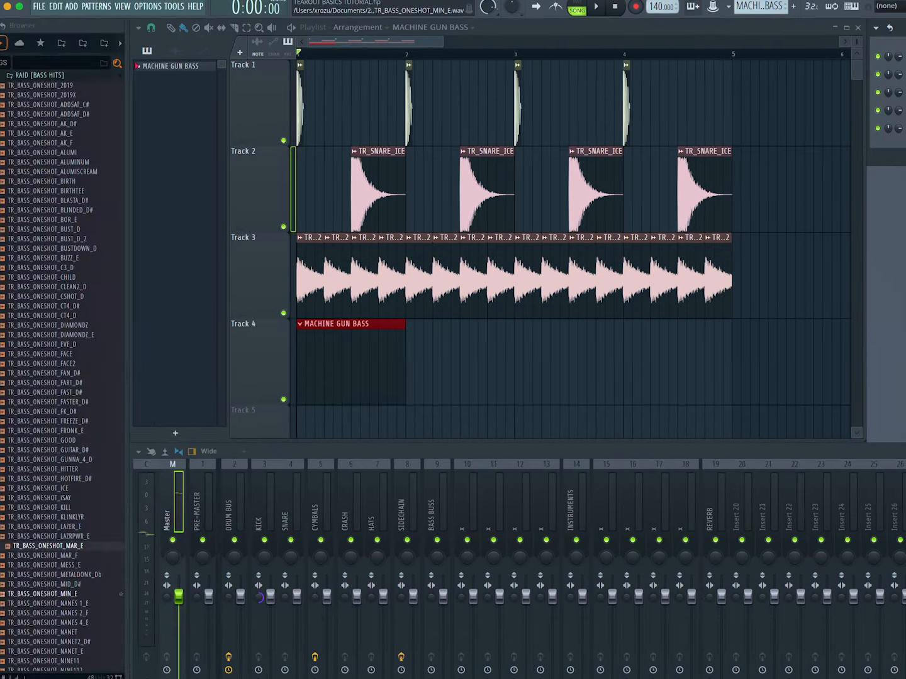
pyautogui.scroll(-15, 75, 501)
pyautogui.scroll(-5, 74, 501)
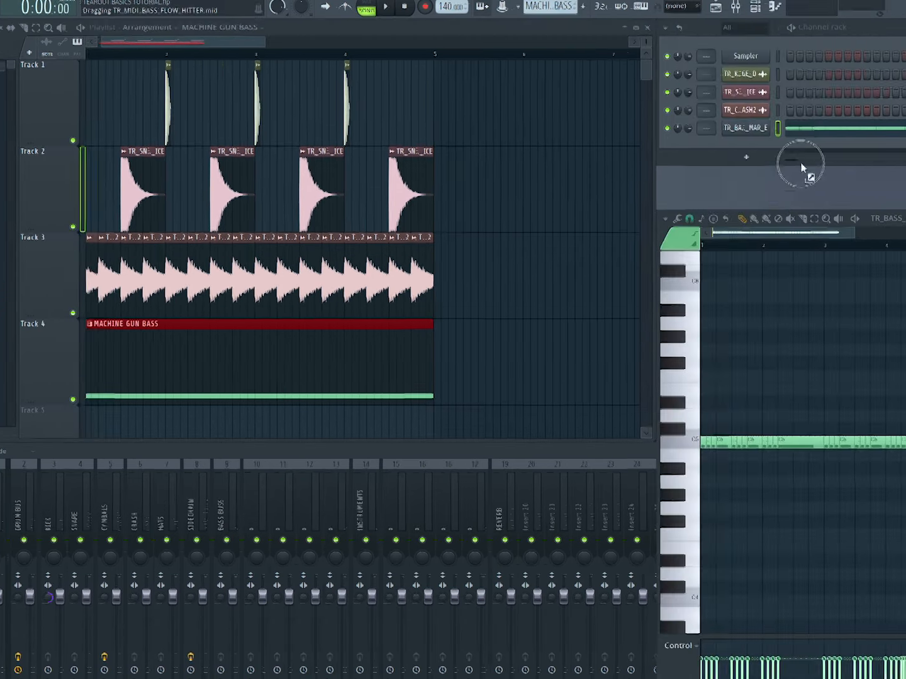
pyautogui.click(672, 129)
pyautogui.moveTo(671, 129); pyautogui.dragTo(671, 129)
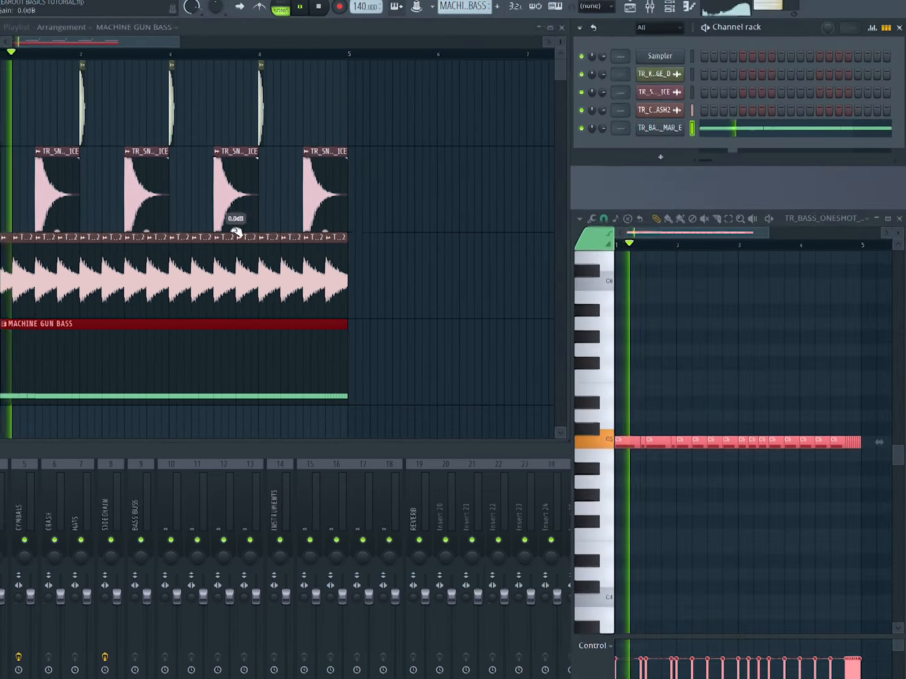
# Replace the bass channel's notes with the TR_MIDI_BASS_FLOW_LAST MIDI file and play back the arrangement
pyautogui.moveTo(61, 285); pyautogui.dragTo(81, 287)
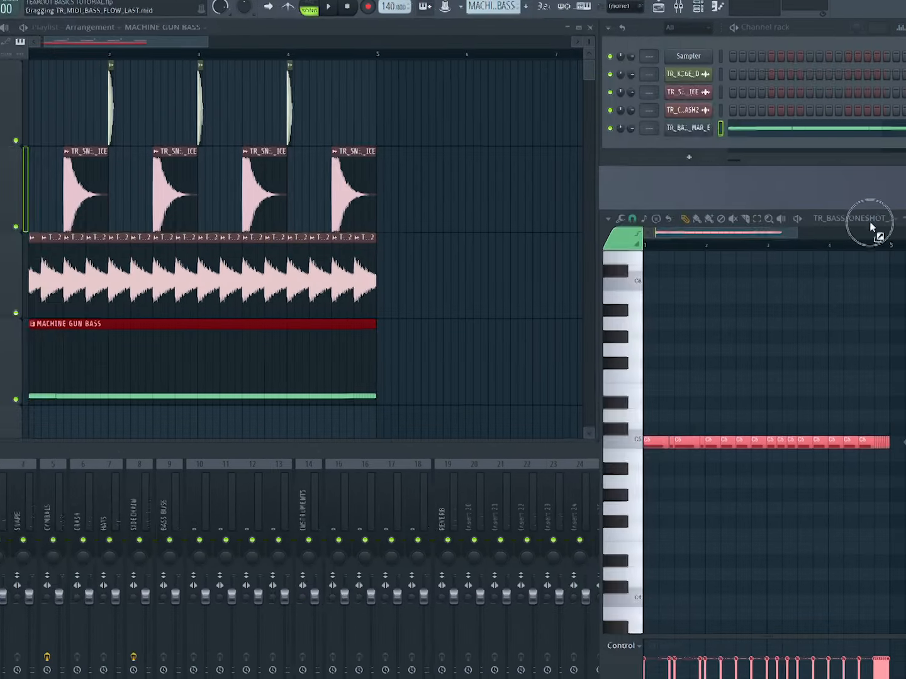
pyautogui.moveTo(874, 222); pyautogui.dragTo(671, 139)
pyautogui.press('space')
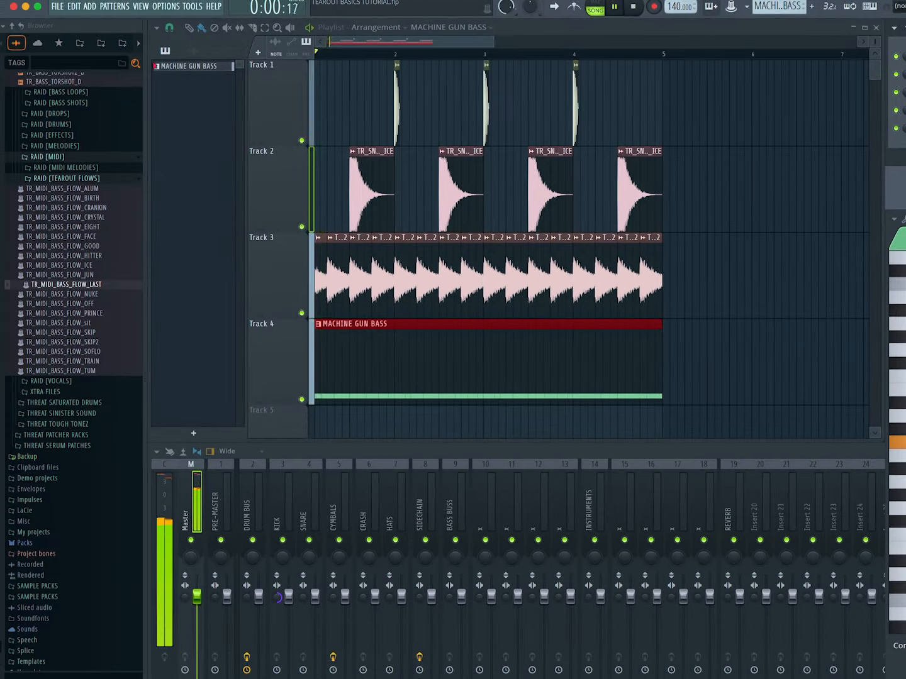
pyautogui.scroll(-3, 446, 294)
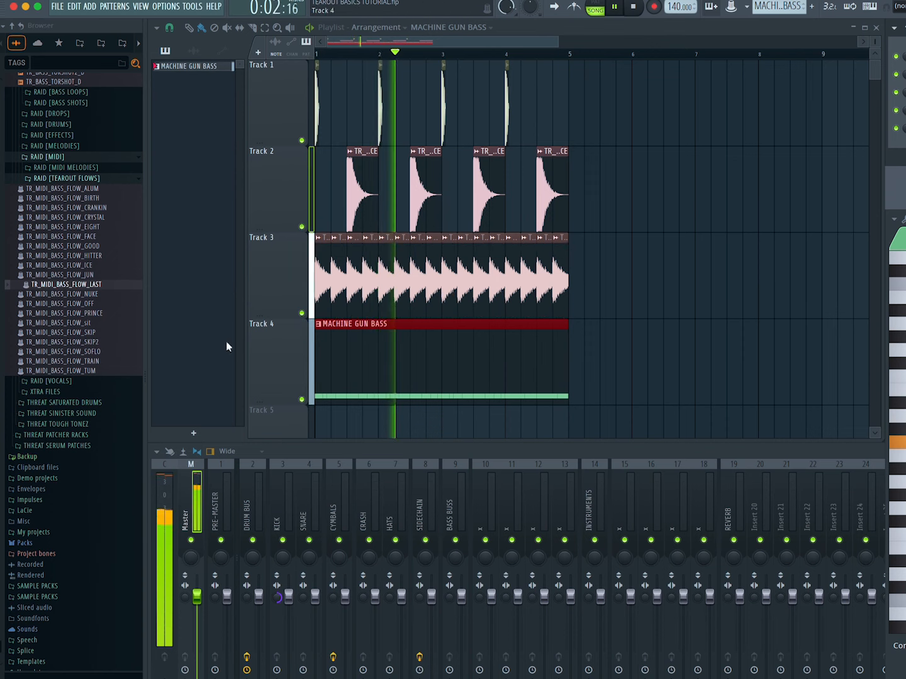
pyautogui.press('space')
# Delete the second and third C5 notes in bar 1 of the bass pattern and audition the gap
pyautogui.click(145, 400)
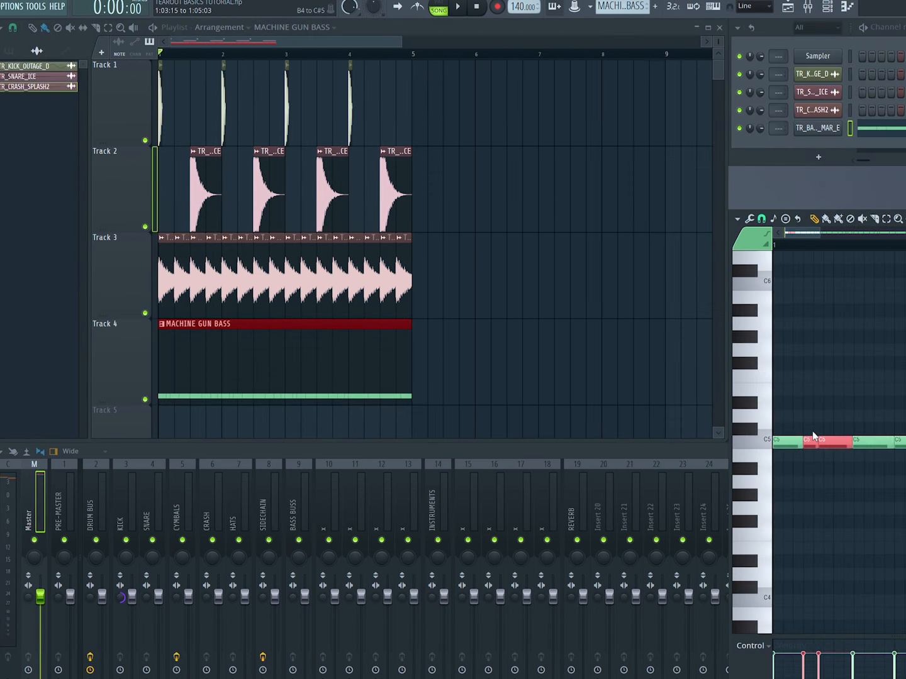
pyautogui.press('Delete')
pyautogui.press('space')
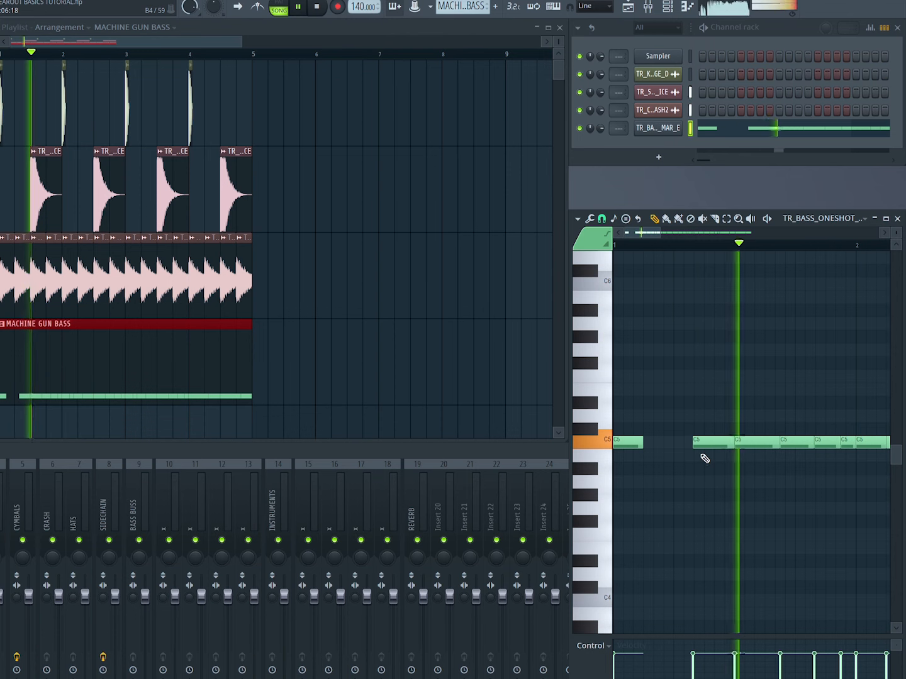
pyautogui.press('space')
pyautogui.press('space')
# Erase further C5 notes late in bar 1 and in bars 3 and 4 to open gaps in the bass, checking by playback
pyautogui.scroll(-4, 776, 467)
pyautogui.scroll(3, 704, 460)
pyautogui.press('space')
pyautogui.press('space')
pyautogui.rightClick(720, 451)
pyautogui.scroll(-1, 722, 455)
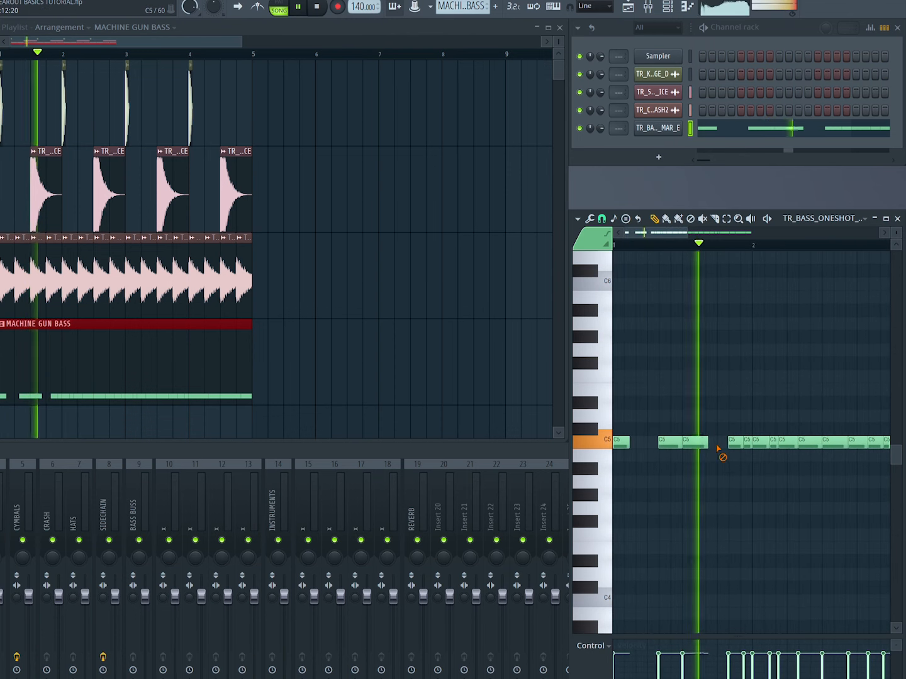
pyautogui.scroll(-2, 717, 456)
pyautogui.press('space')
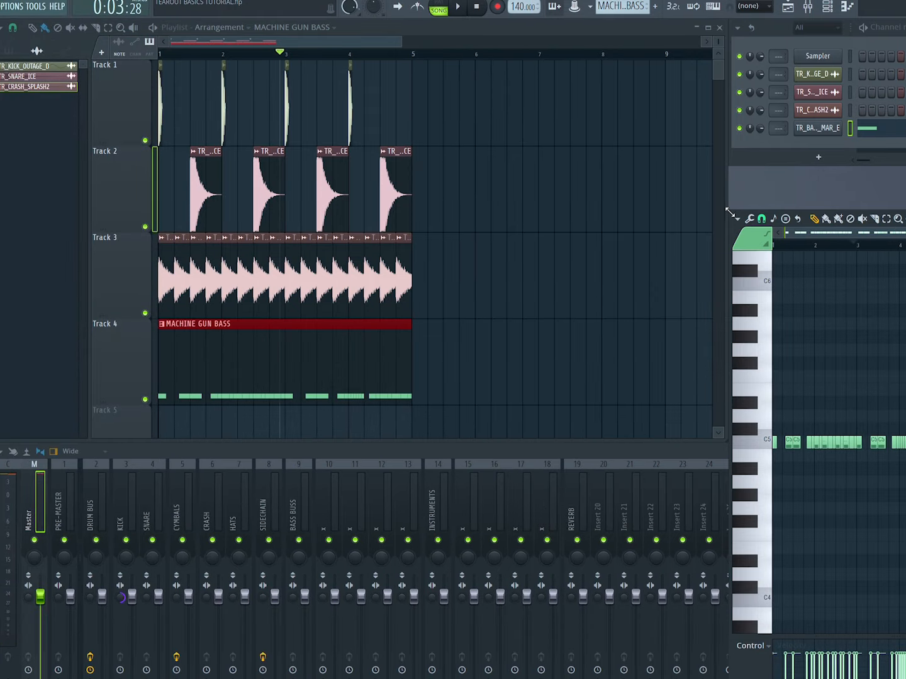
# Enlarge the piano roll window and set its snap to Step
pyautogui.moveTo(729, 214); pyautogui.dragTo(304, 137)
pyautogui.scroll(-3, 463, 348)
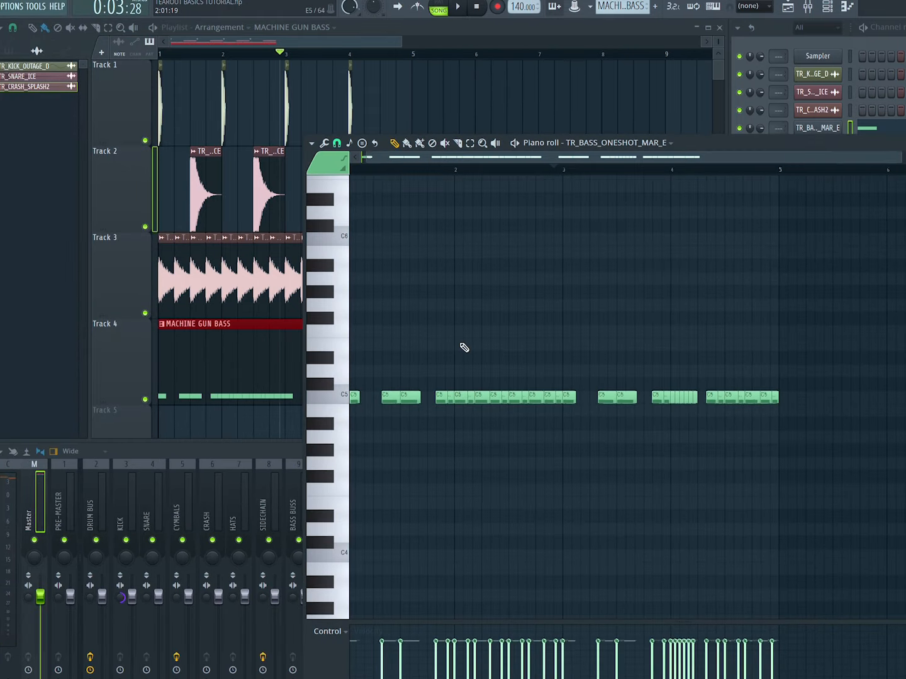
pyautogui.click(337, 144)
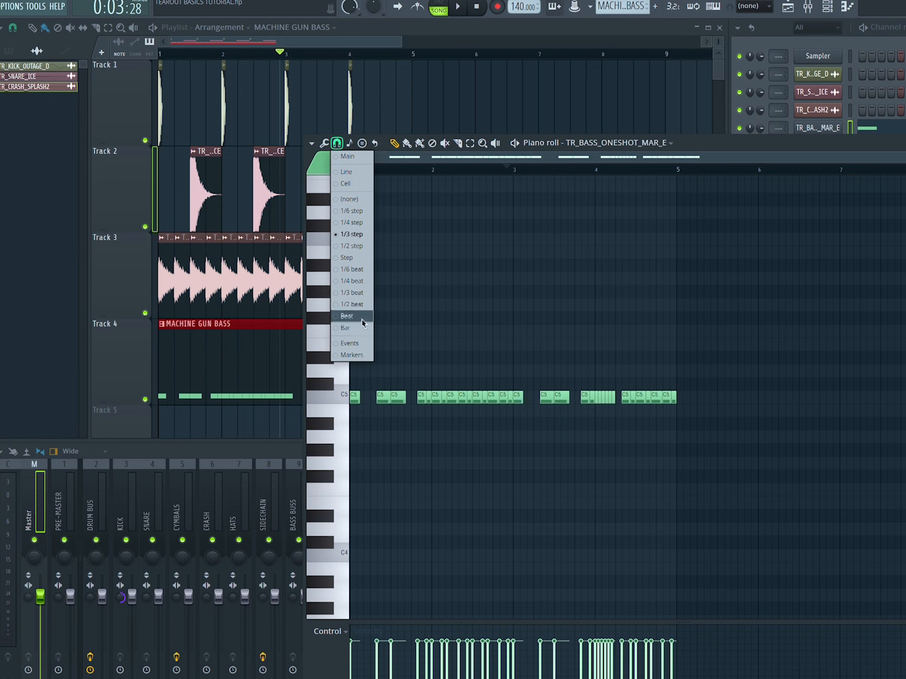
pyautogui.click(362, 257)
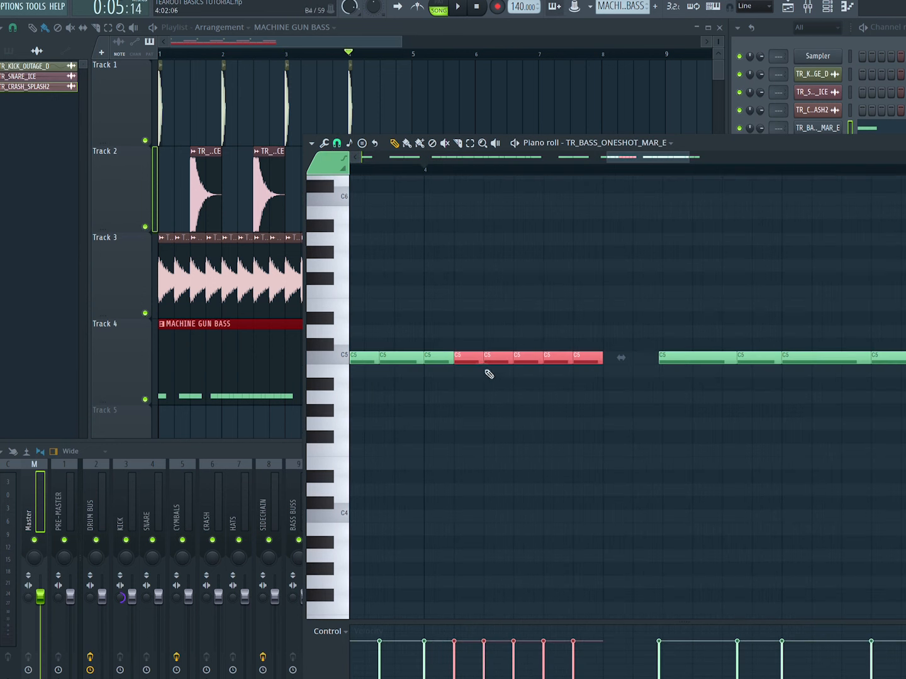
# Play back the rapid run of C5 notes at the start of bar 4
pyautogui.press('space')
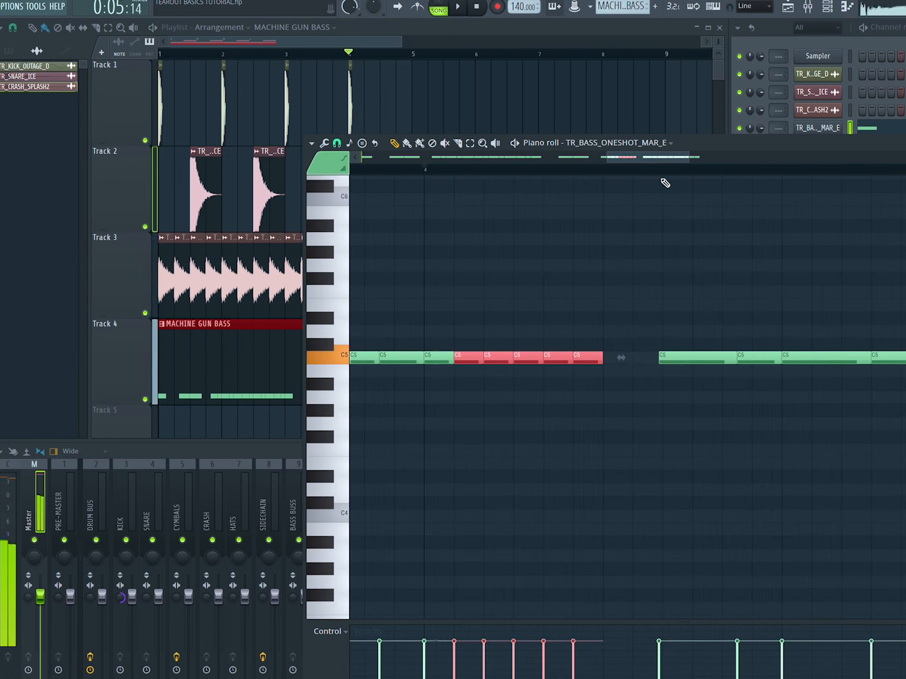
pyautogui.press('space')
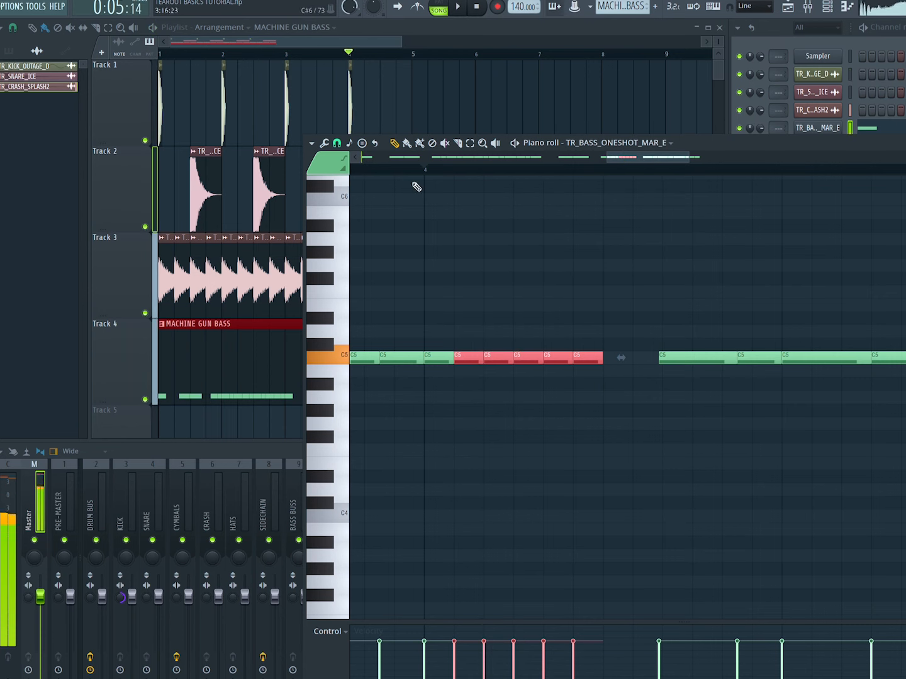
# Set the piano roll snap to 1/2 step and try a run of 1/2-step C5 notes at bar 4
pyautogui.click(338, 144)
pyautogui.click(357, 250)
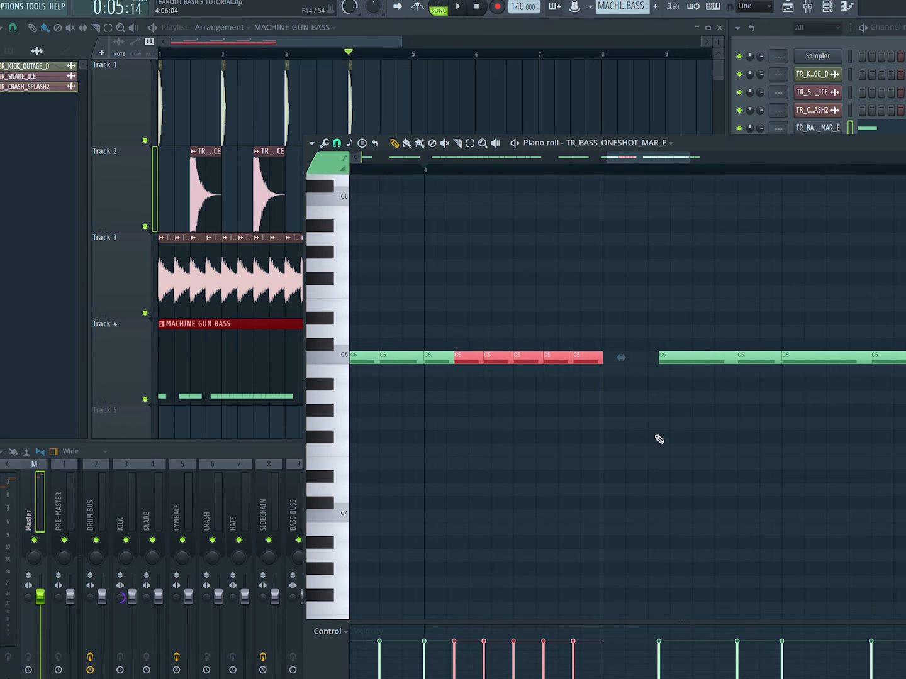
pyautogui.press('space')
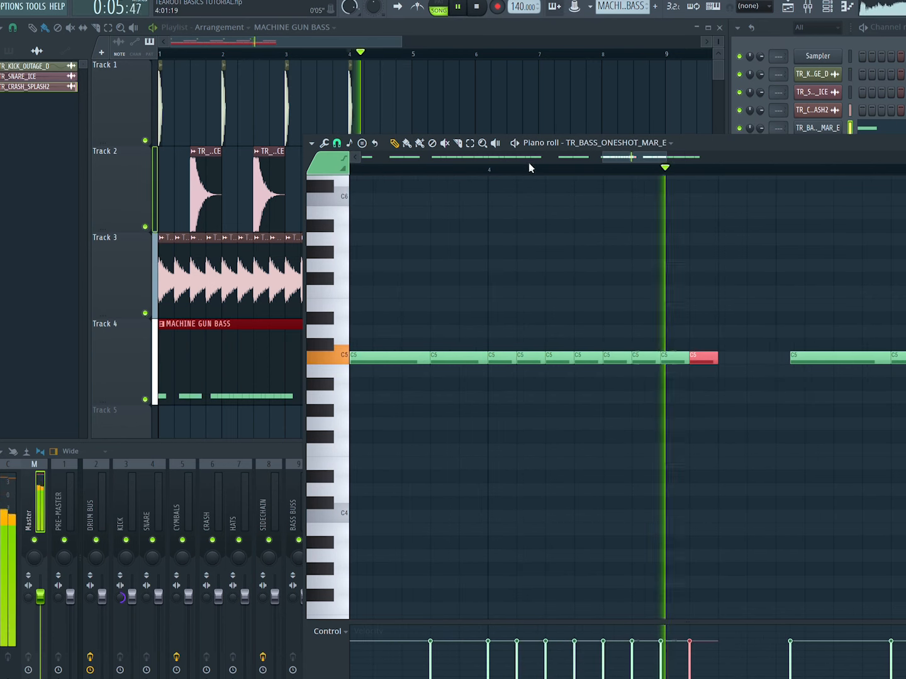
pyautogui.press('space')
pyautogui.press('space')
pyautogui.press('space')
# Try replacing the rapid run at bar 4 with three longer, equal C5 notes and audition them
pyautogui.moveTo(713, 390); pyautogui.dragTo(505, 353)
pyautogui.press('Delete')
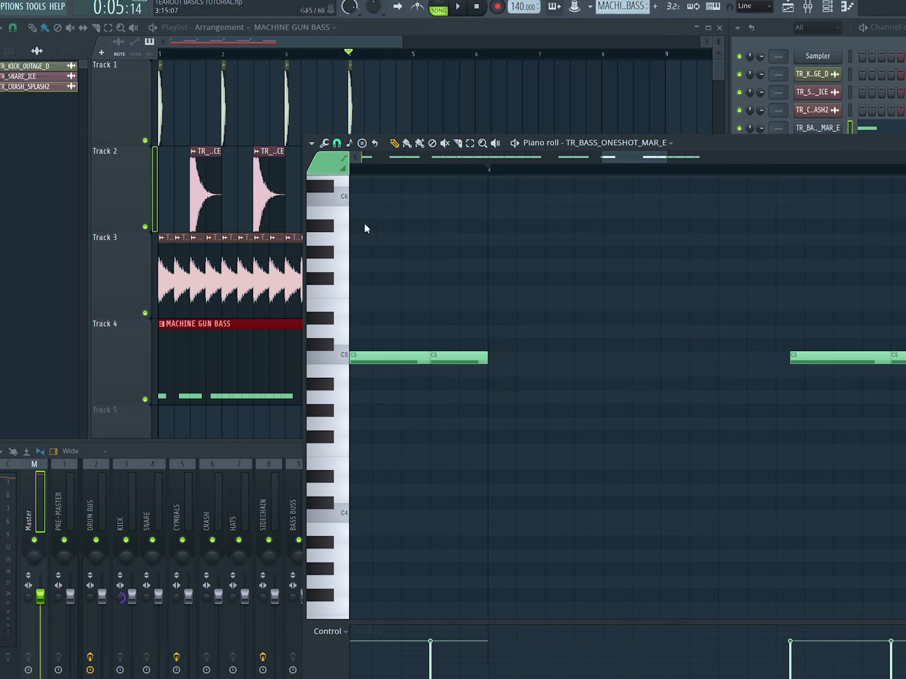
pyautogui.click(498, 358)
pyautogui.click(518, 361)
pyautogui.rightClick(517, 361)
pyautogui.moveTo(562, 376); pyautogui.dragTo(536, 335)
pyautogui.hotkey('ctrl', 'b')
pyautogui.hotkey('ctrl', 'b')
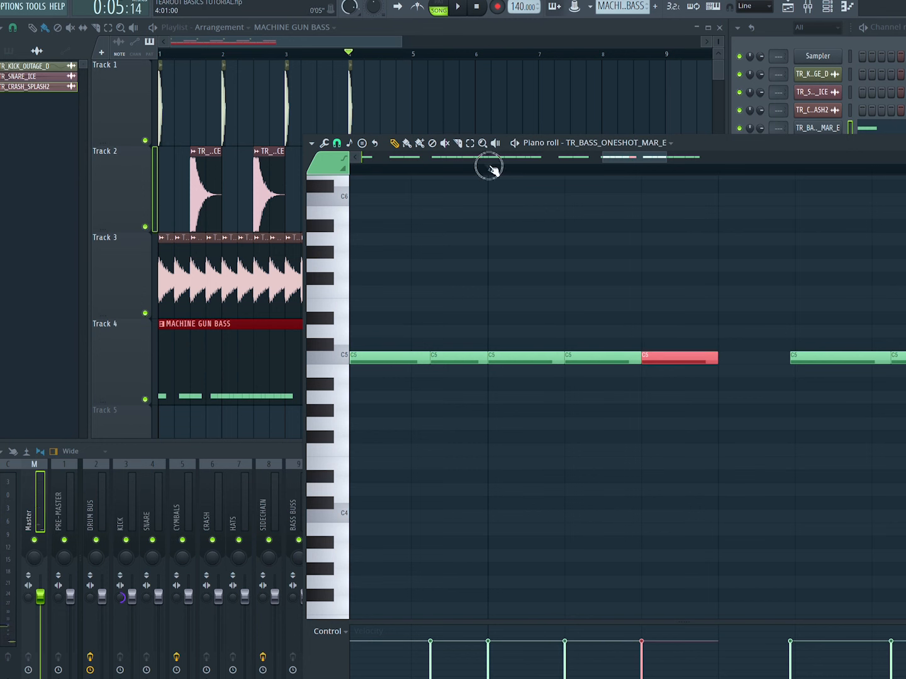
pyautogui.press('space')
pyautogui.scroll(-2, 521, 323)
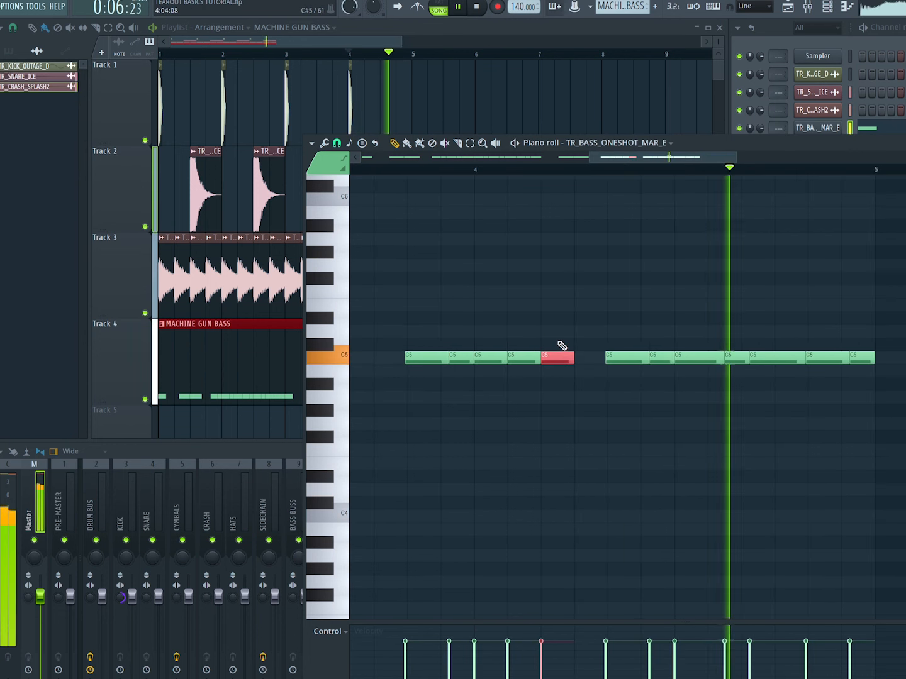
pyautogui.scroll(-2, 562, 345)
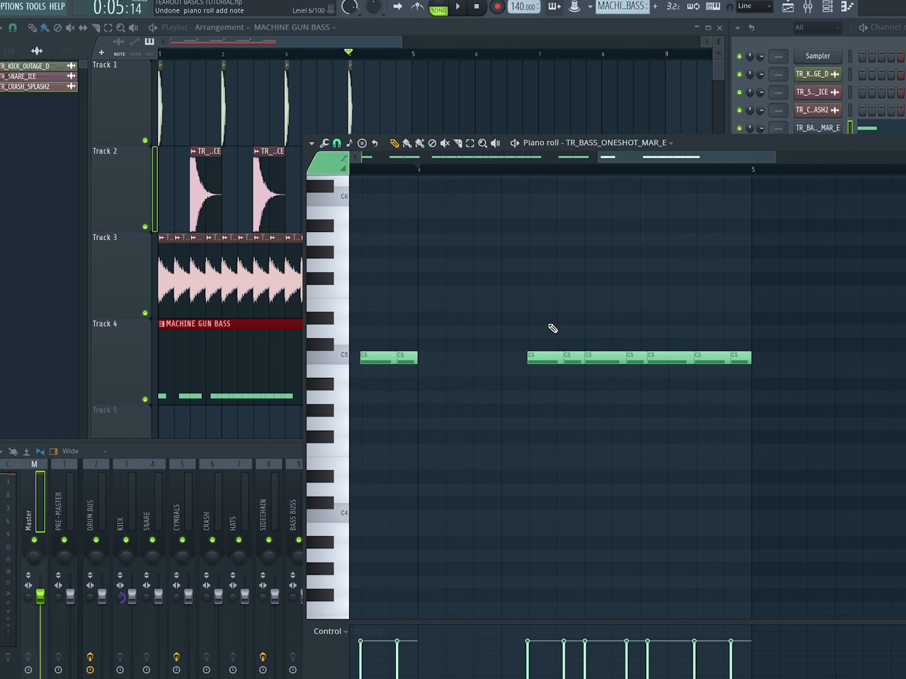
# Undo the trial note edits at bar 4 back to the original rapid C5 run
pyautogui.hotkey('ctrl', 'z')
pyautogui.hotkey('ctrl', 'z')
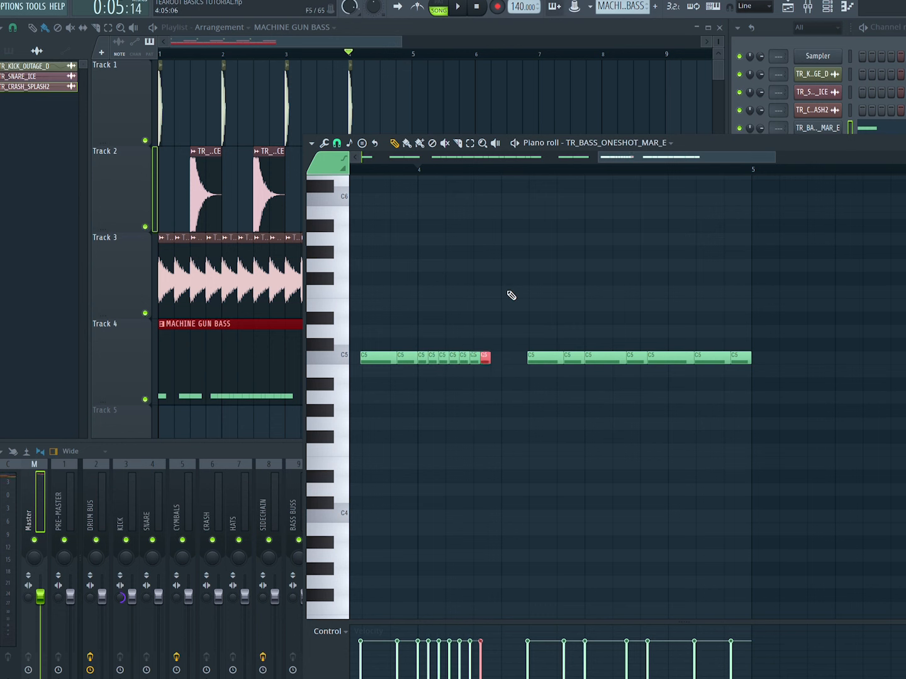
pyautogui.hotkey('ctrl', 'z')
pyautogui.hotkey('ctrl', 'z')
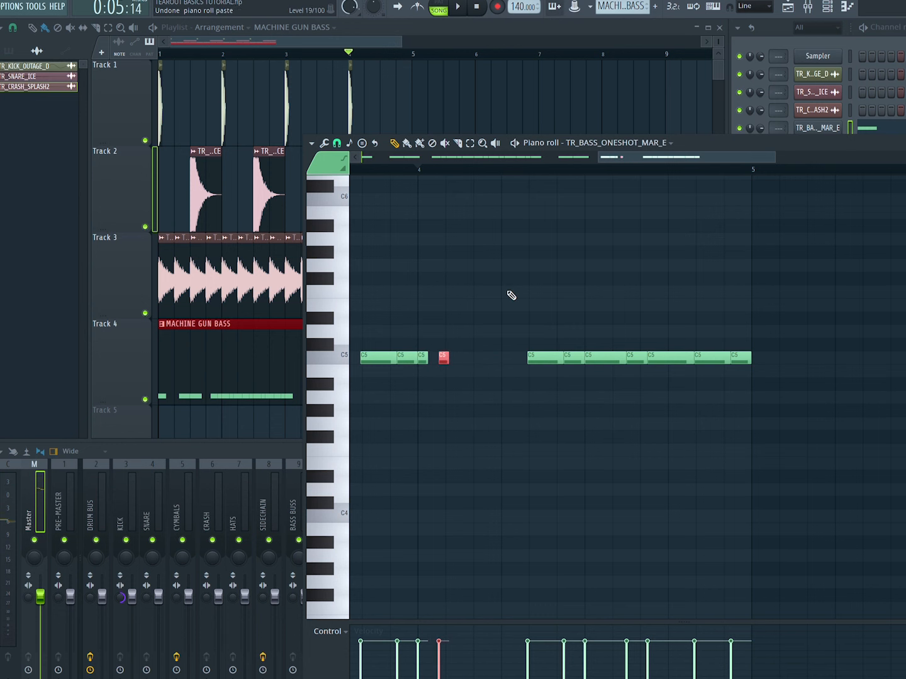
# Play back the bass notes in the piano roll and the full arrangement in the playlist
pyautogui.press('space')
pyautogui.scroll(-4, 535, 289)
pyautogui.press('space')
pyautogui.scroll(-1, 536, 290)
pyautogui.press('F5')
pyautogui.press('space')
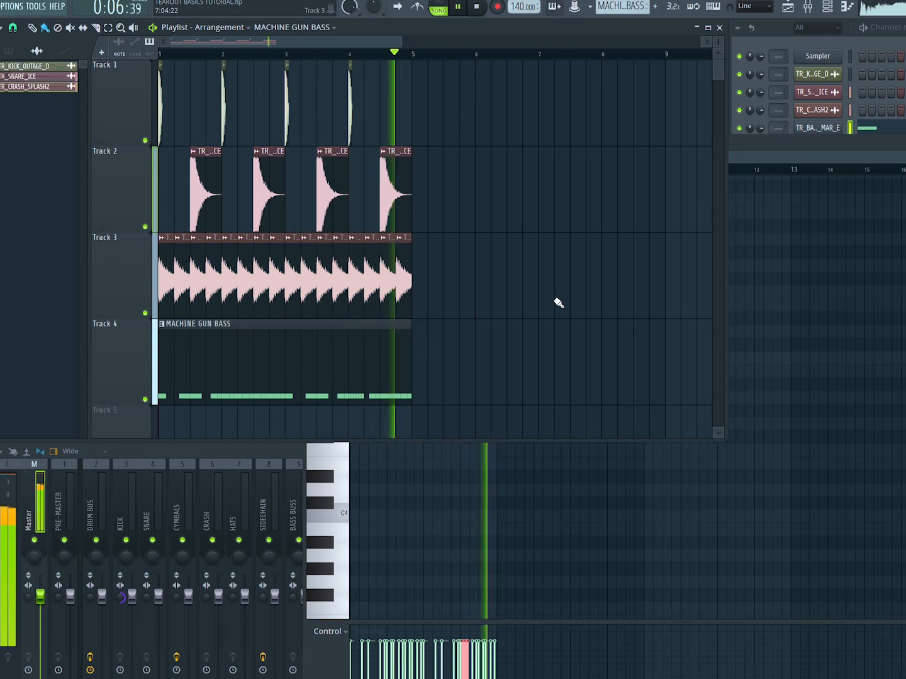
pyautogui.press('space')
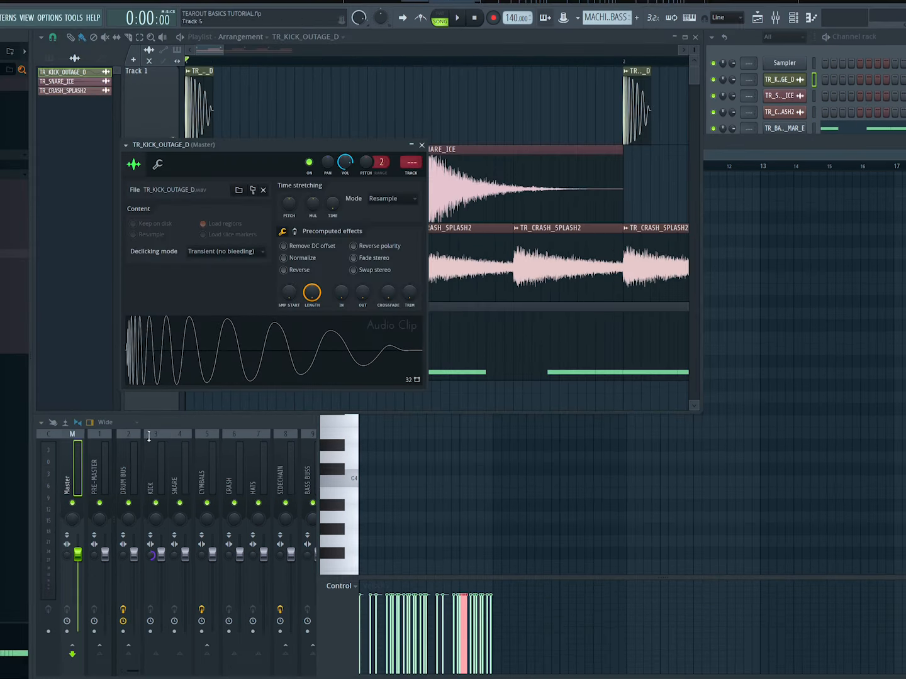
# Route the TR_KICK_OUTAGE_D clip to mixer track 3 (KICK) and the TR_SNARE_ICE clip to mixer track 4 (SNARE)
pyautogui.click(159, 481)
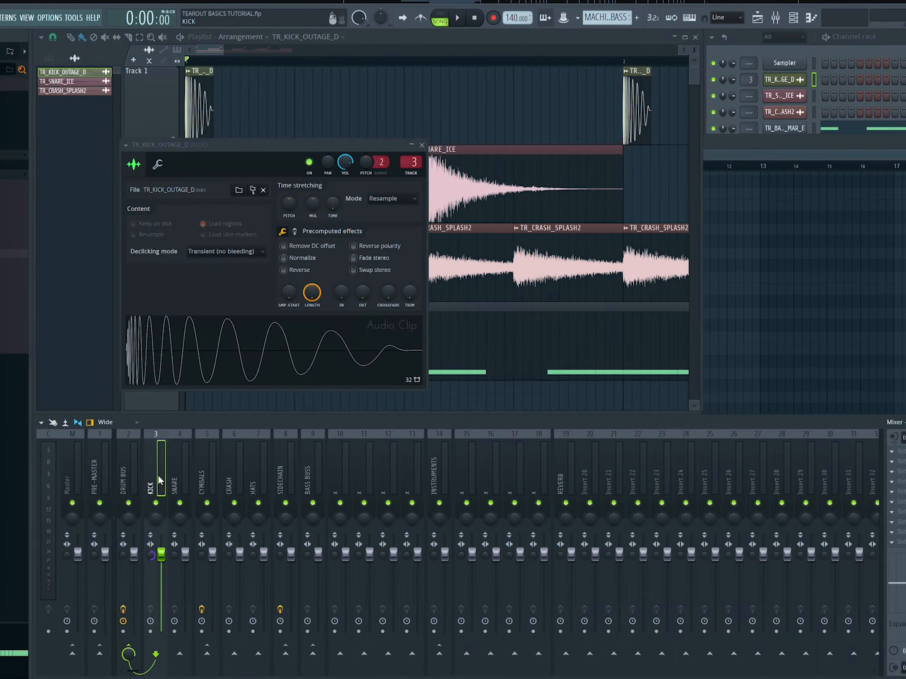
pyautogui.doubleClick(451, 193)
pyautogui.click(172, 455)
pyautogui.hotkey('ctrl', 'l')
# Route the TR_CRASH_SPLASH2 clip to mixer track 6 (CRASH) and close its channel settings
pyautogui.doubleClick(535, 264)
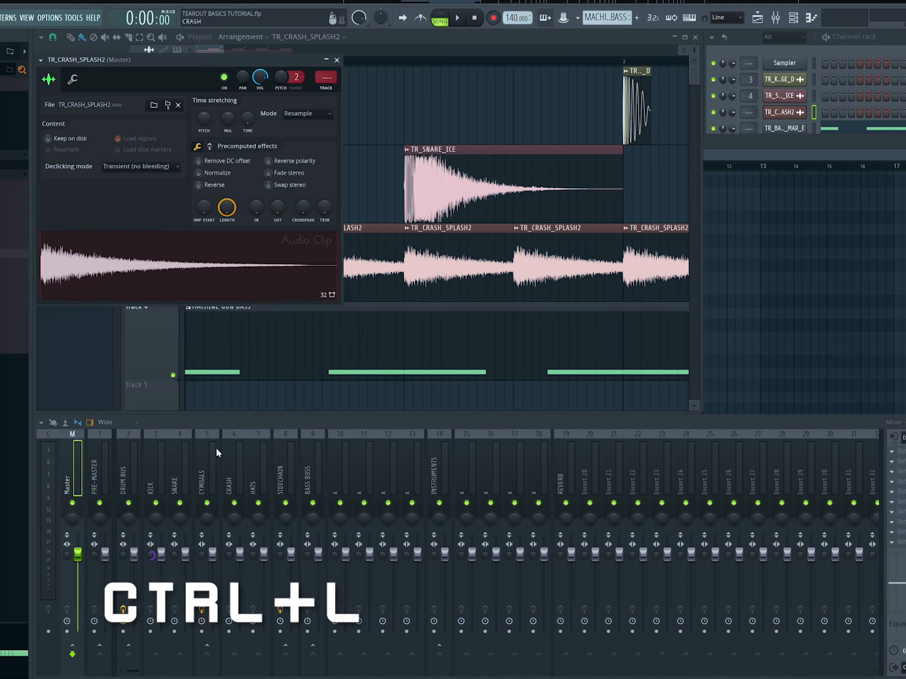
pyautogui.click(228, 481)
pyautogui.hotkey('ctrl', 'l')
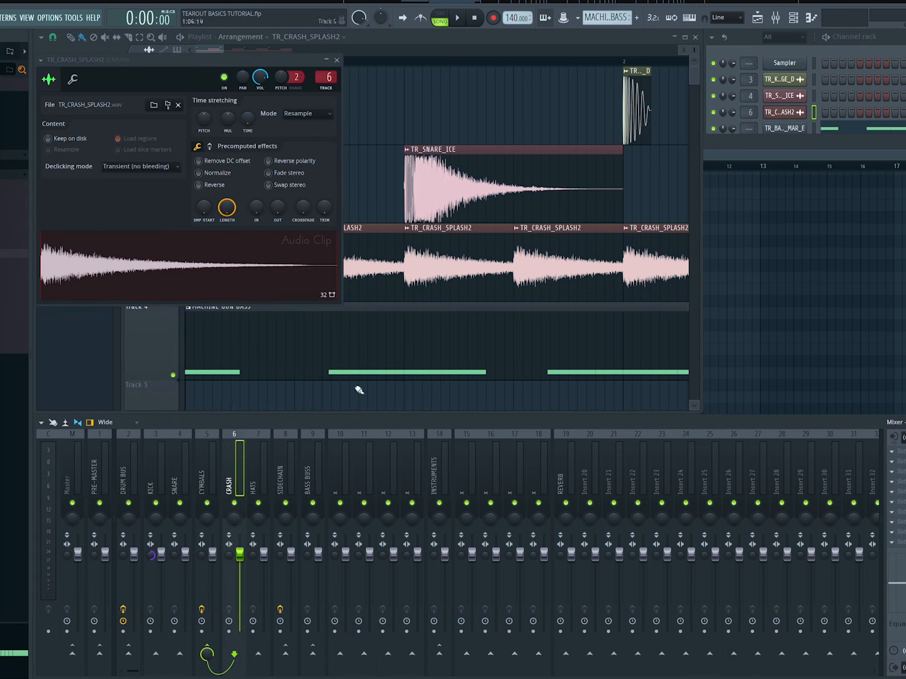
pyautogui.click(337, 59)
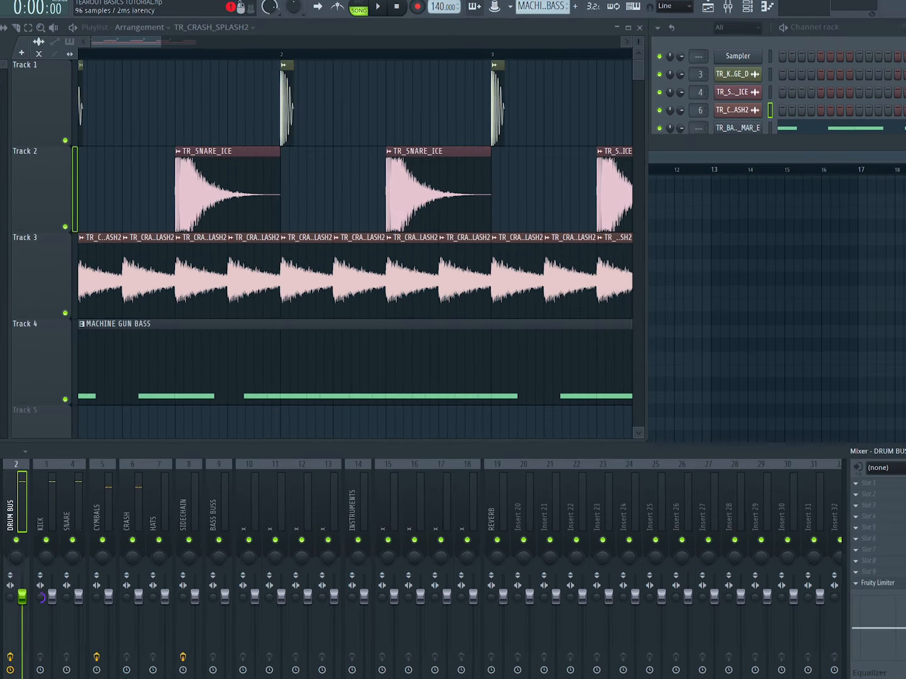
# Open the Fruity Limiter on the DRUM BUS and play the arrangement through it
pyautogui.click(879, 584)
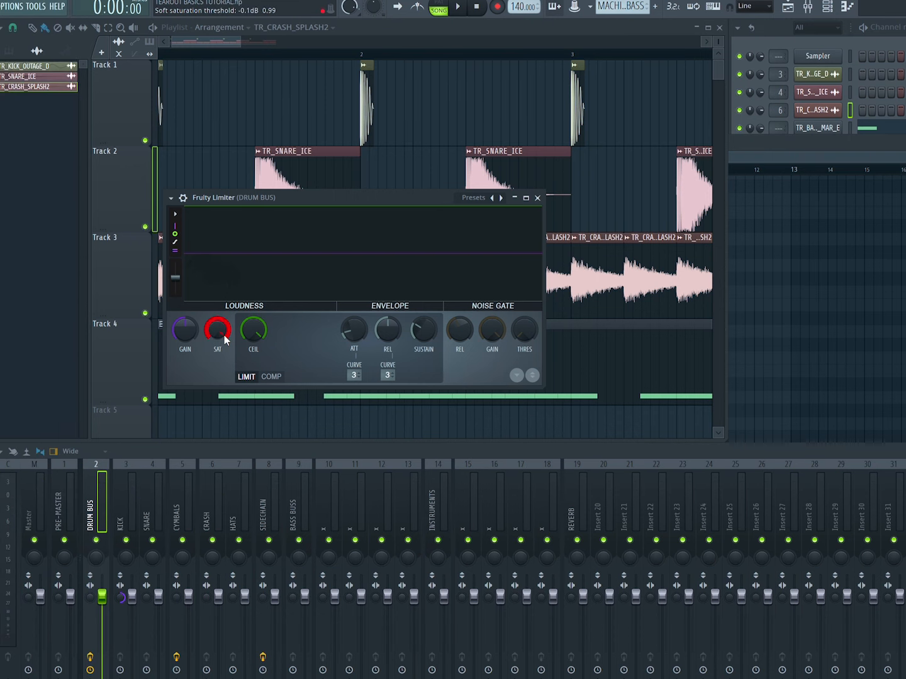
pyautogui.press('space')
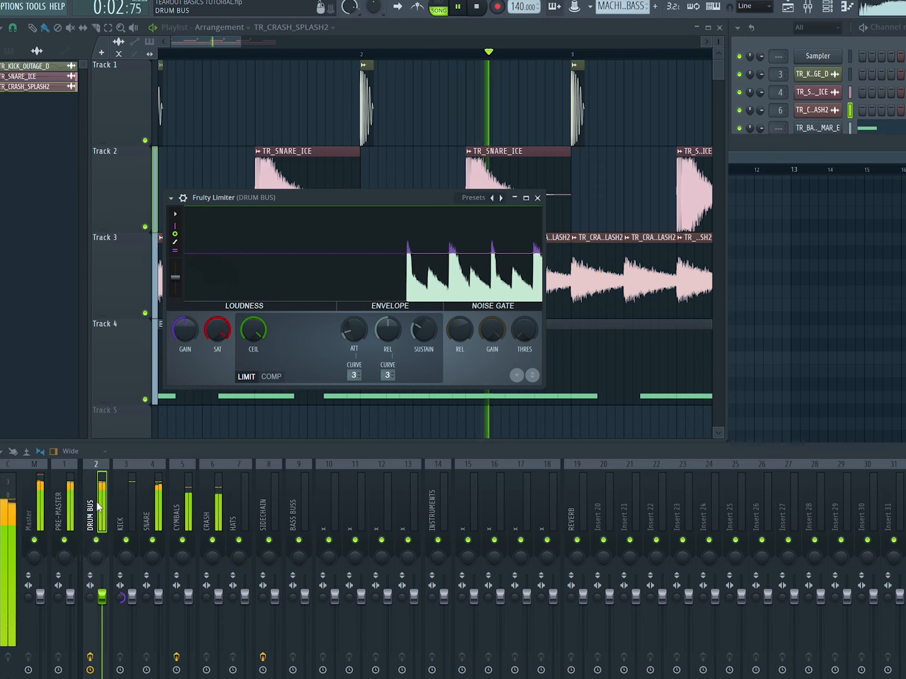
# Add a Fruity Soft Clipper after the Fruity Limiter on the DRUM BUS and play the arrangement
pyautogui.press('space')
pyautogui.click(905, 629)
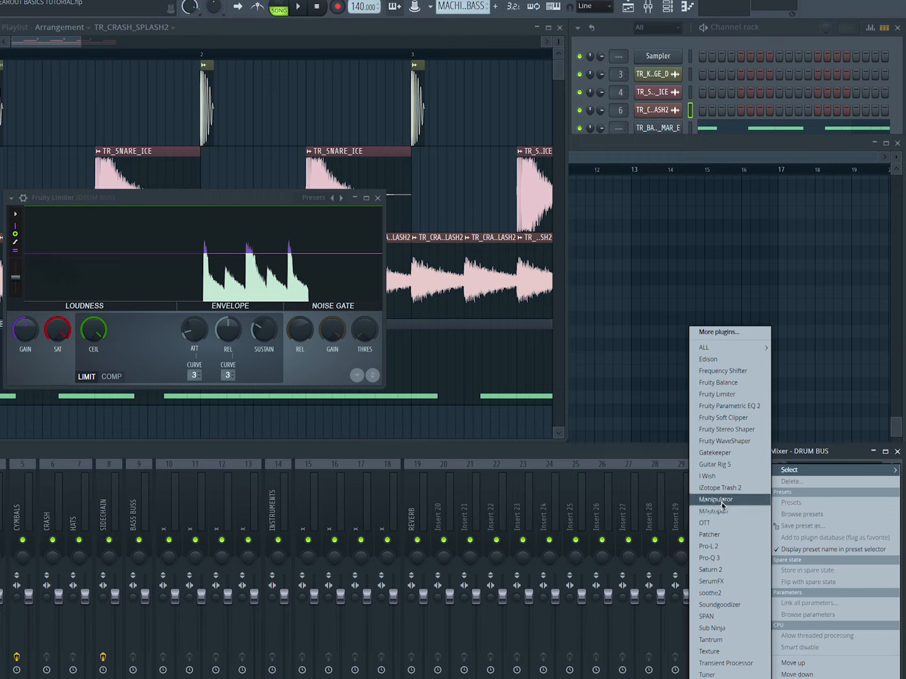
pyautogui.click(723, 418)
pyautogui.press('space')
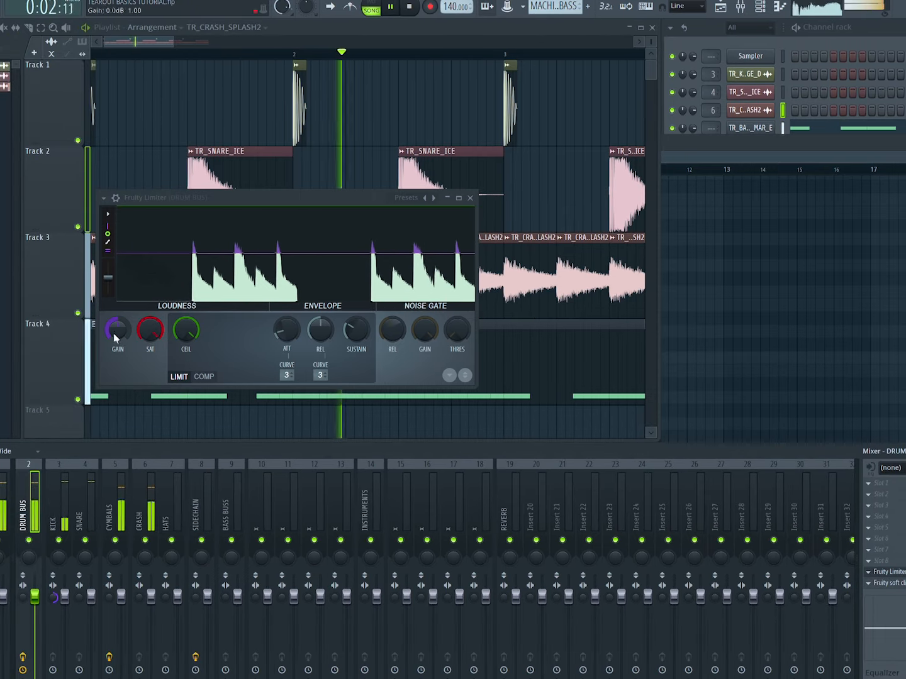
# Raise the DRUM BUS Fruity Limiter's gain to 1.2 dB while auditioning the drums, and close the limiter
pyautogui.press('space')
pyautogui.press('space')
pyautogui.moveTo(114, 331)
pyautogui.mouseDown()
pyautogui.moveTo(114, 309)
pyautogui.moveTo(115, 327)
pyautogui.mouseUp()
pyautogui.press('space')
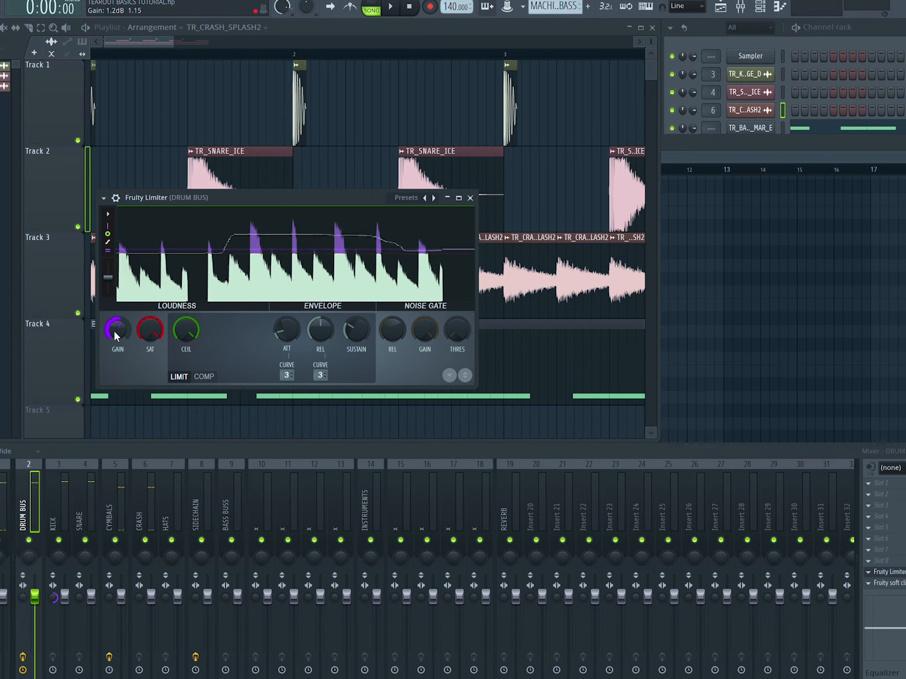
pyautogui.click(469, 198)
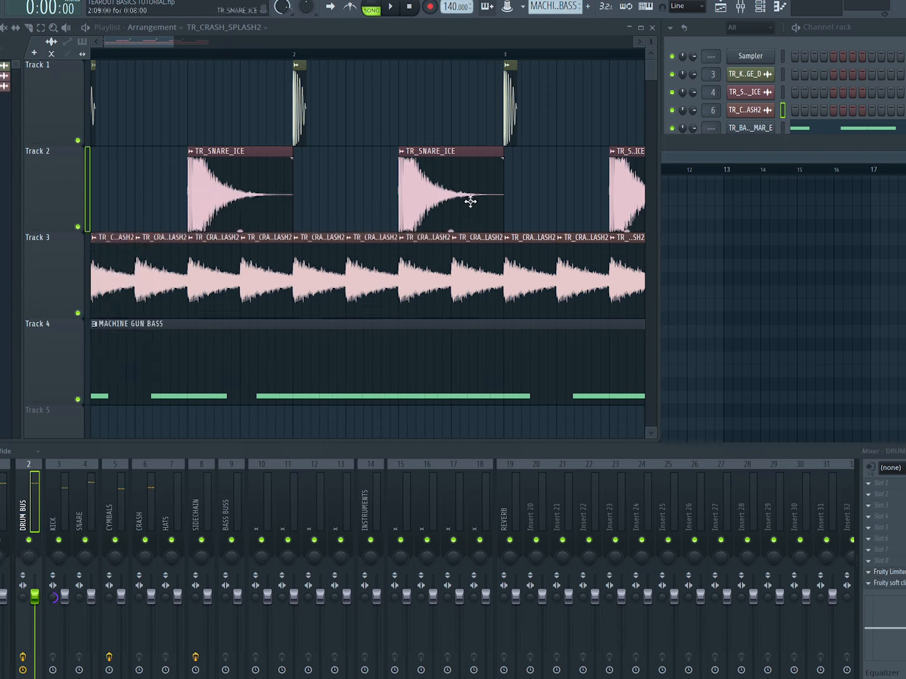
# Route the TR_BASS_ONESHOT_MAR_E channel to mixer track 10 and rename that track TEAROUT BAS
pyautogui.scroll(-4, 233, 327)
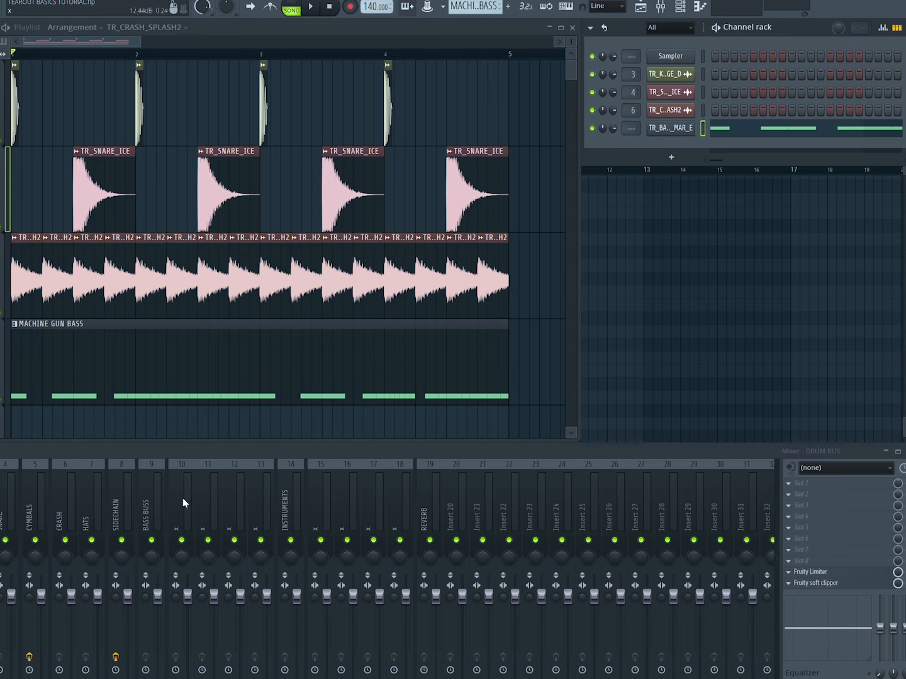
pyautogui.rightClick(192, 507)
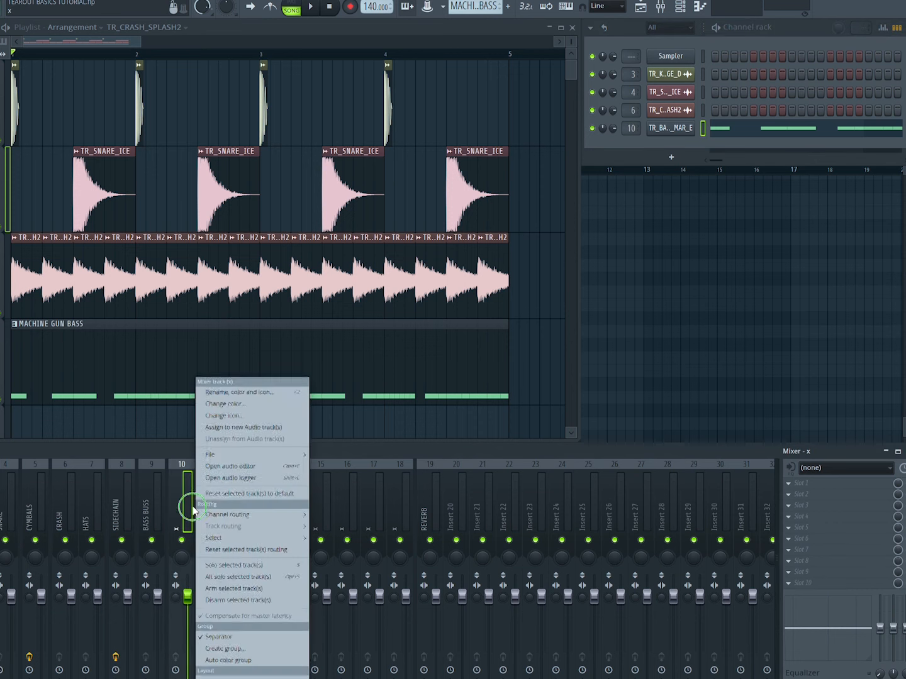
pyautogui.click(237, 390)
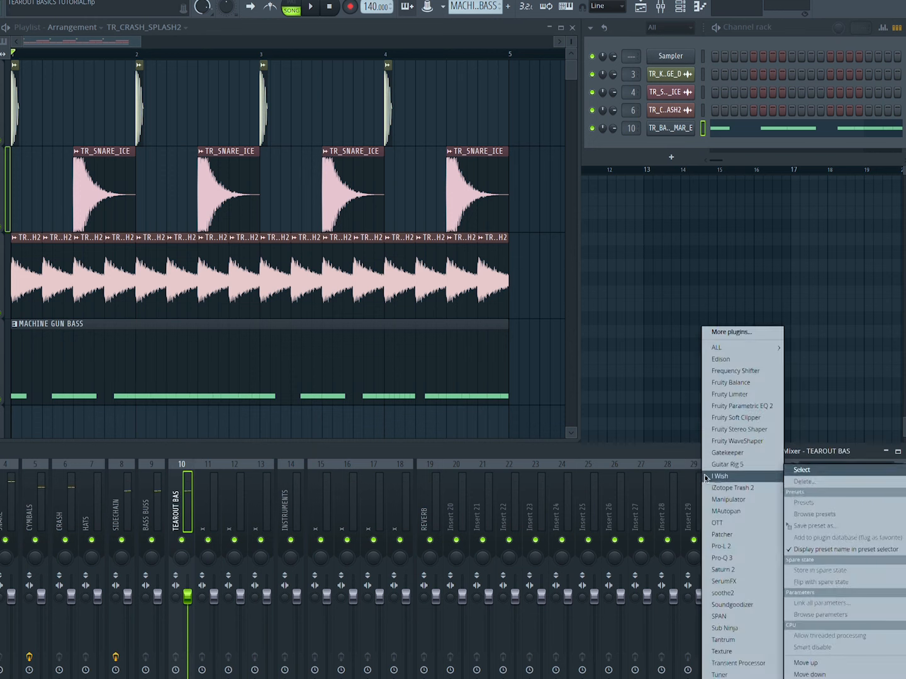
# Load a Patcher with the -paraTRASH+ preset into slot 2 of the TEAROUT BAS track
pyautogui.click(684, 457)
pyautogui.click(806, 490)
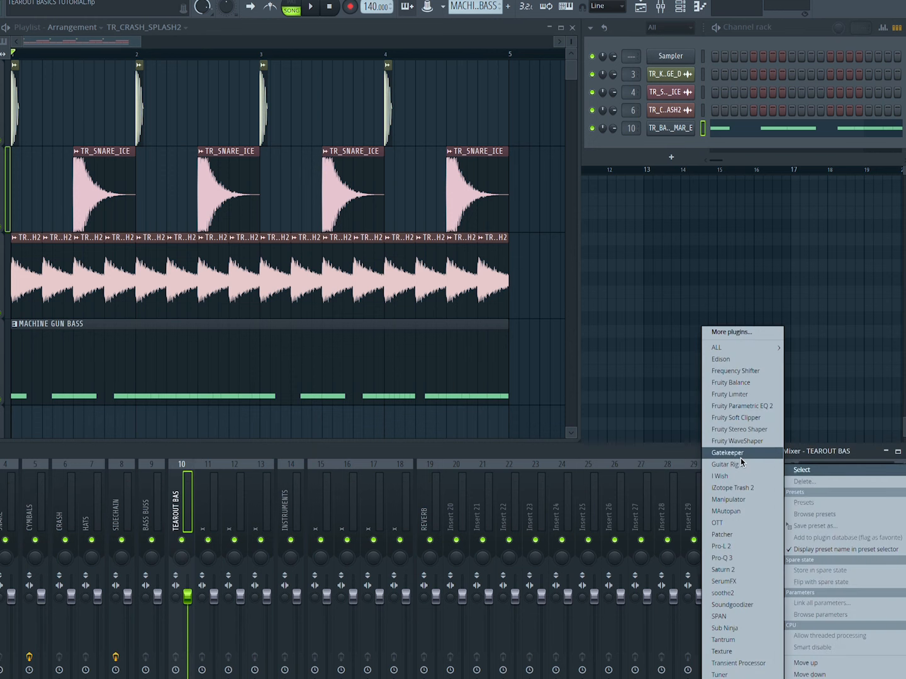
pyautogui.click(742, 535)
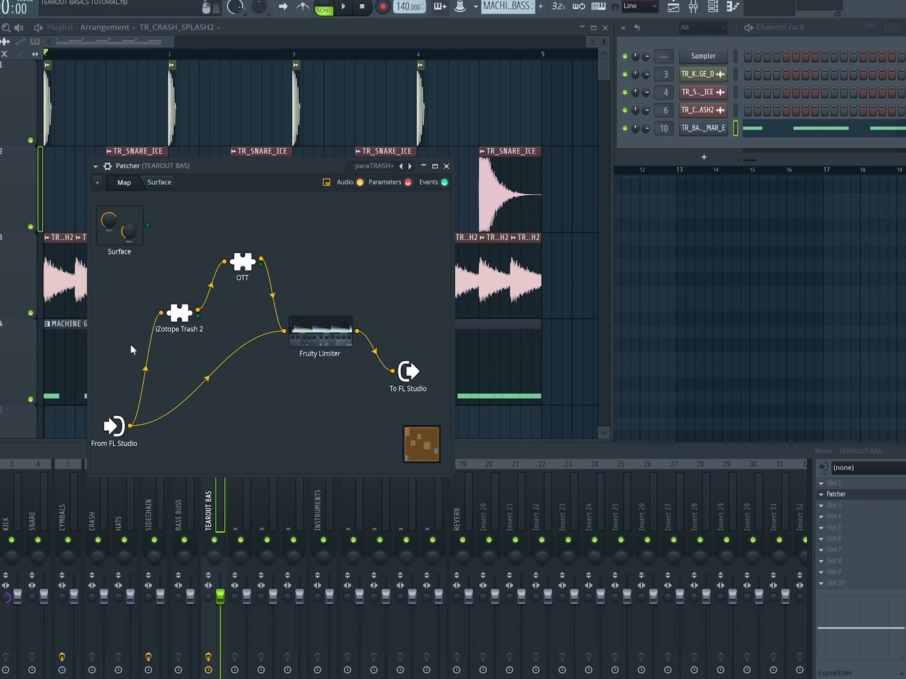
# Inspect iZotope Trash 2, OTT and Fruity Limiter inside the Patcher, and play the bass through the chain
pyautogui.click(181, 315)
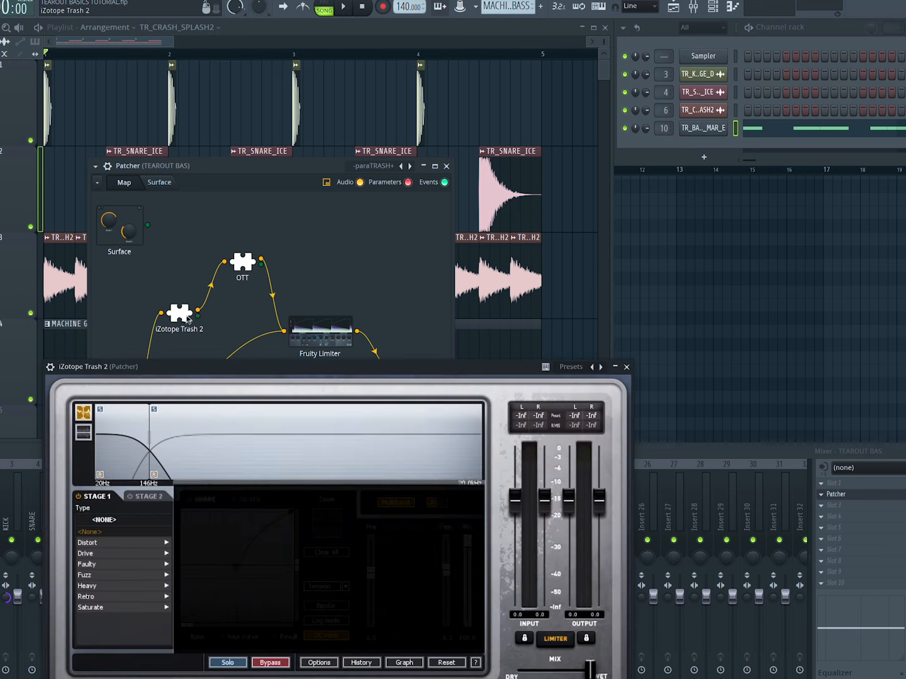
pyautogui.click(242, 270)
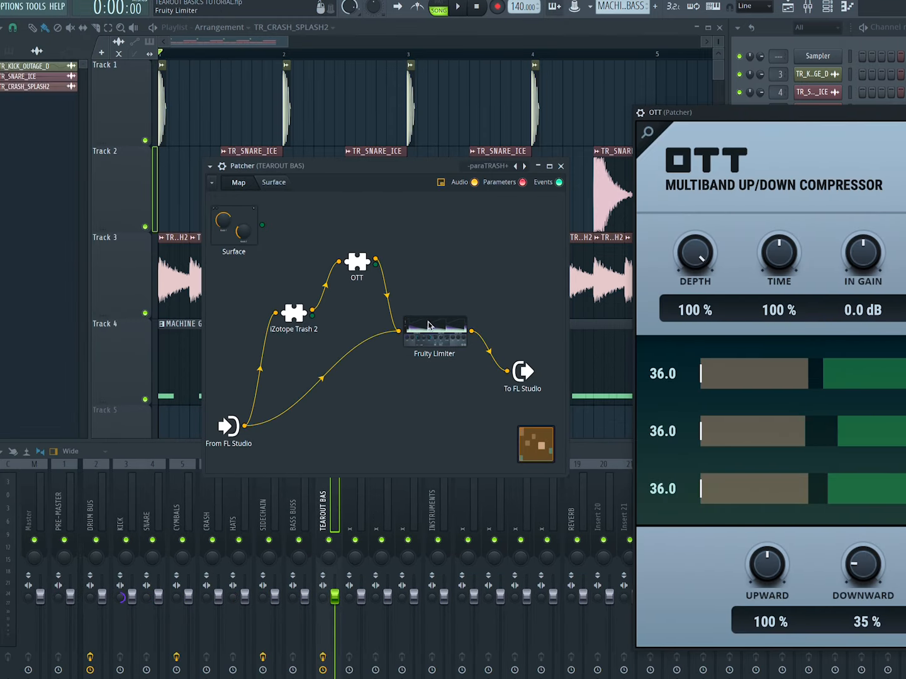
pyautogui.click(432, 330)
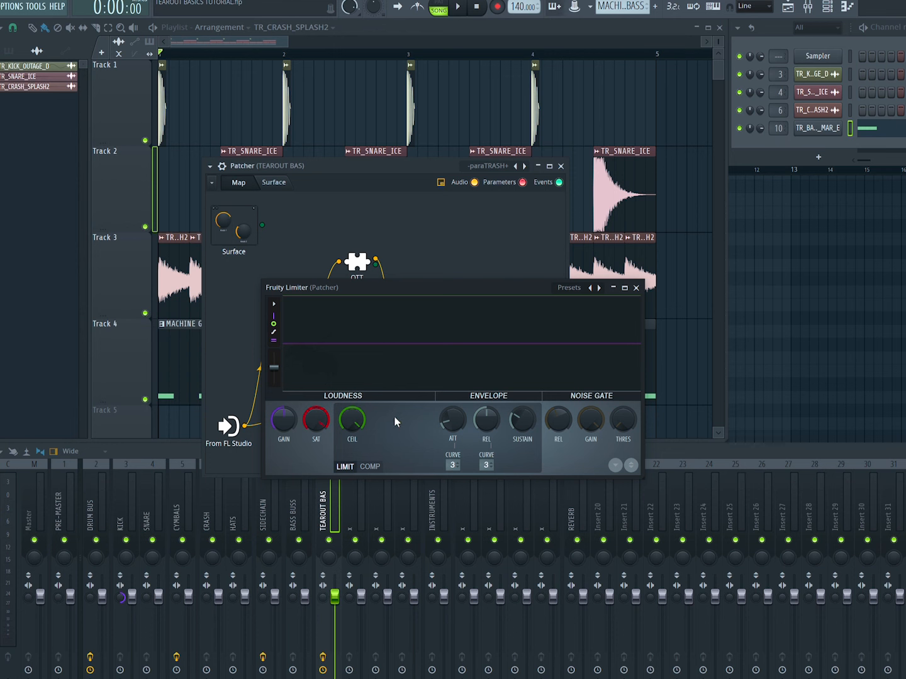
pyautogui.press('space')
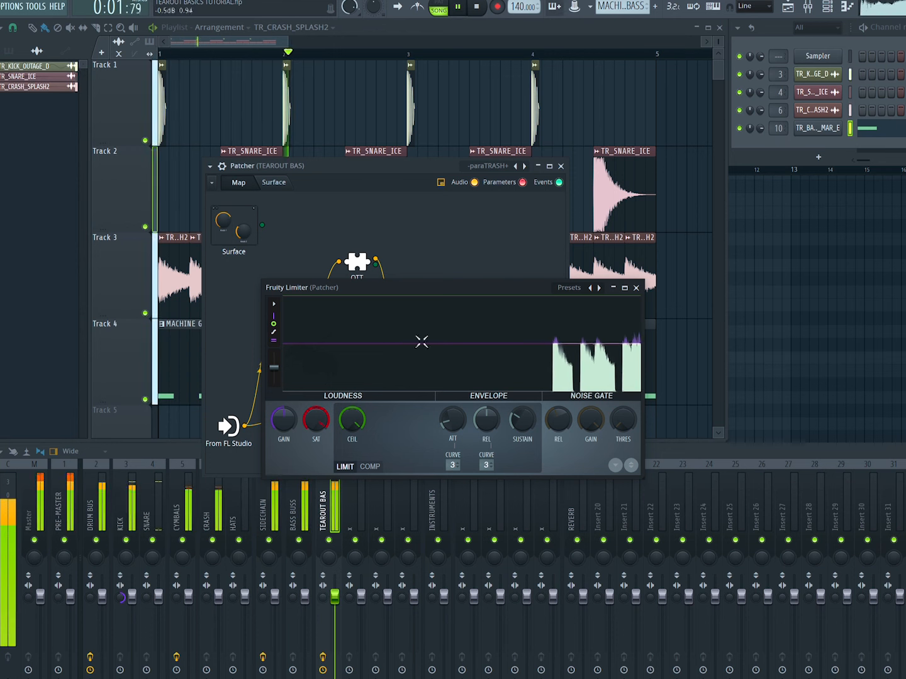
pyautogui.moveTo(394, 290); pyautogui.dragTo(394, 463)
pyautogui.press('space')
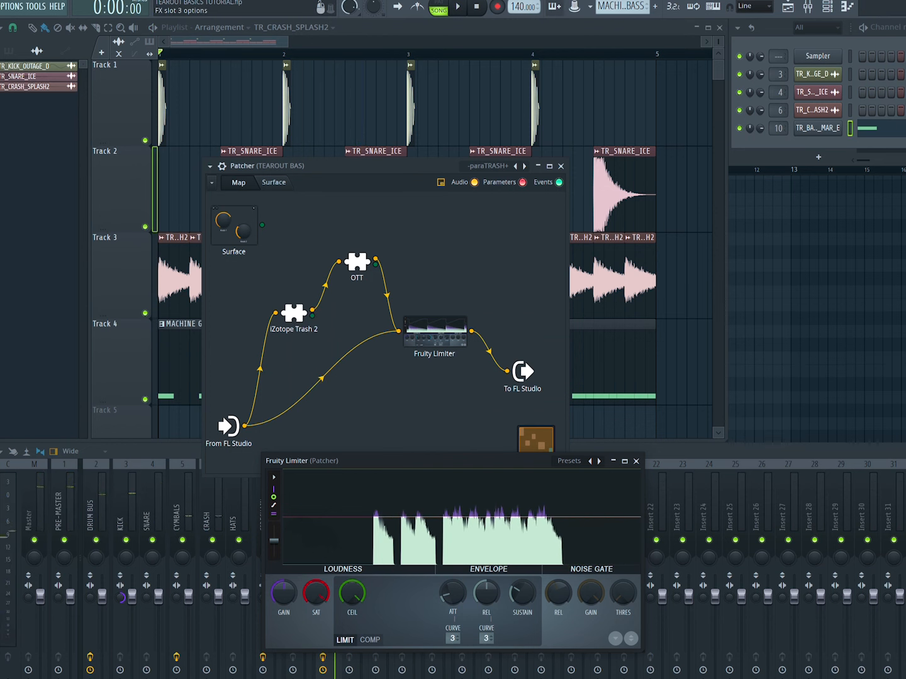
# Add a second Patcher with the =parallelSAT+ preset in slot 3 of TEAROUT BAS and open its Saturn 2
pyautogui.click(903, 541)
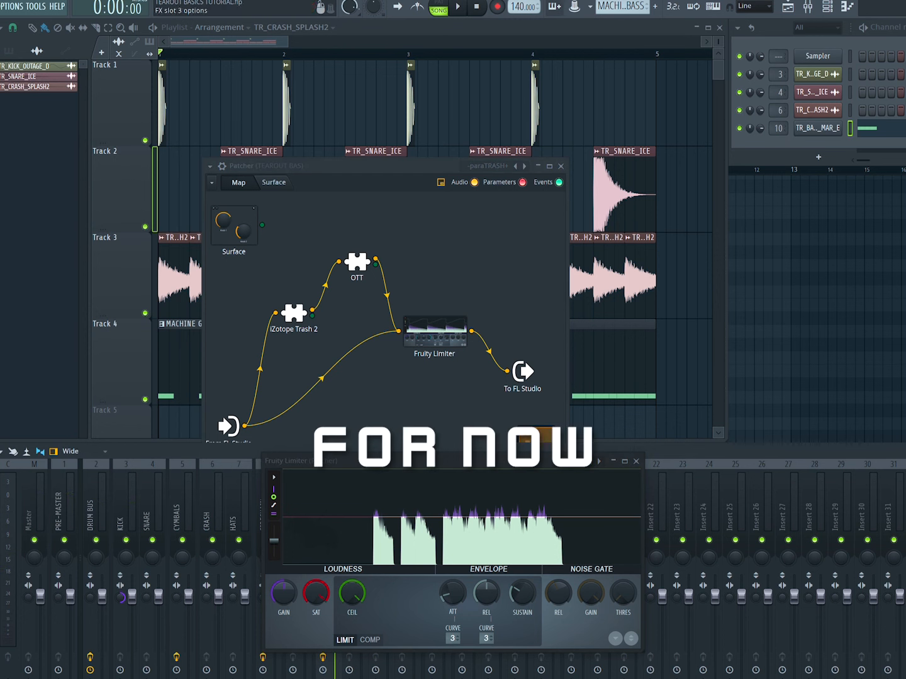
pyautogui.click(905, 529)
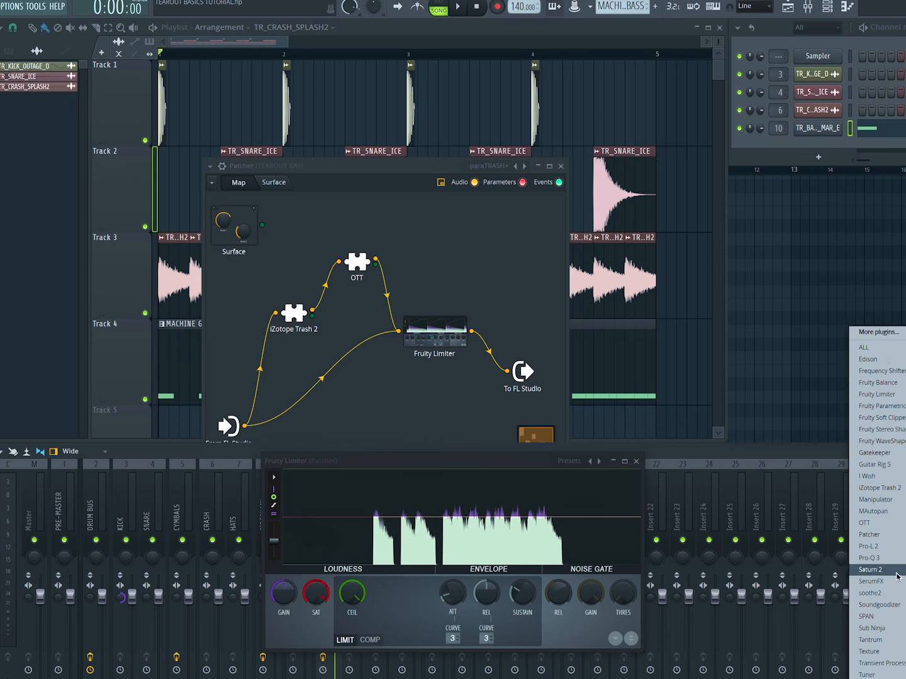
pyautogui.click(885, 509)
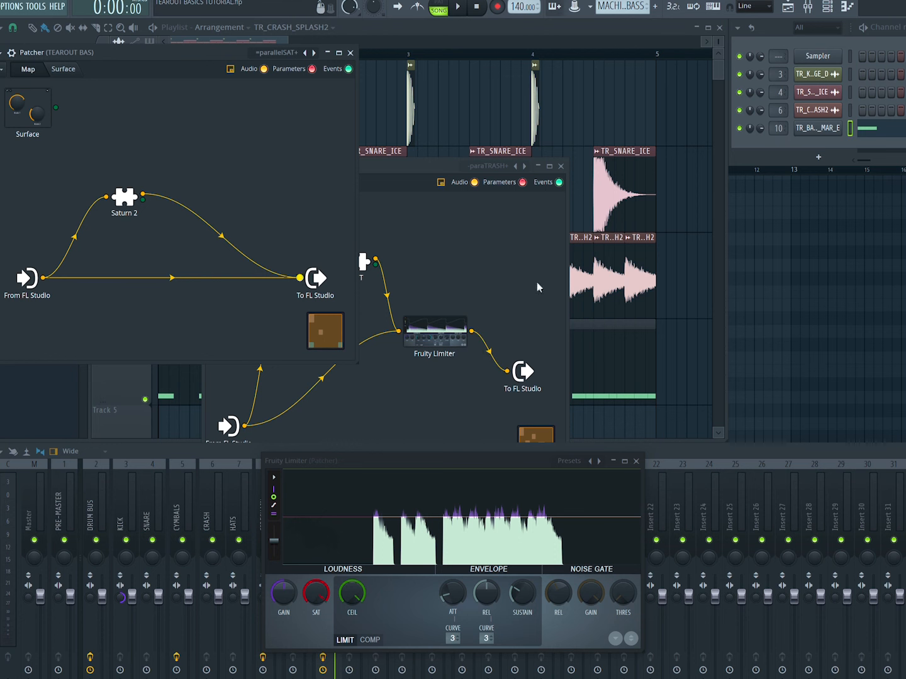
pyautogui.doubleClick(124, 205)
pyautogui.moveTo(403, 244); pyautogui.dragTo(560, 243)
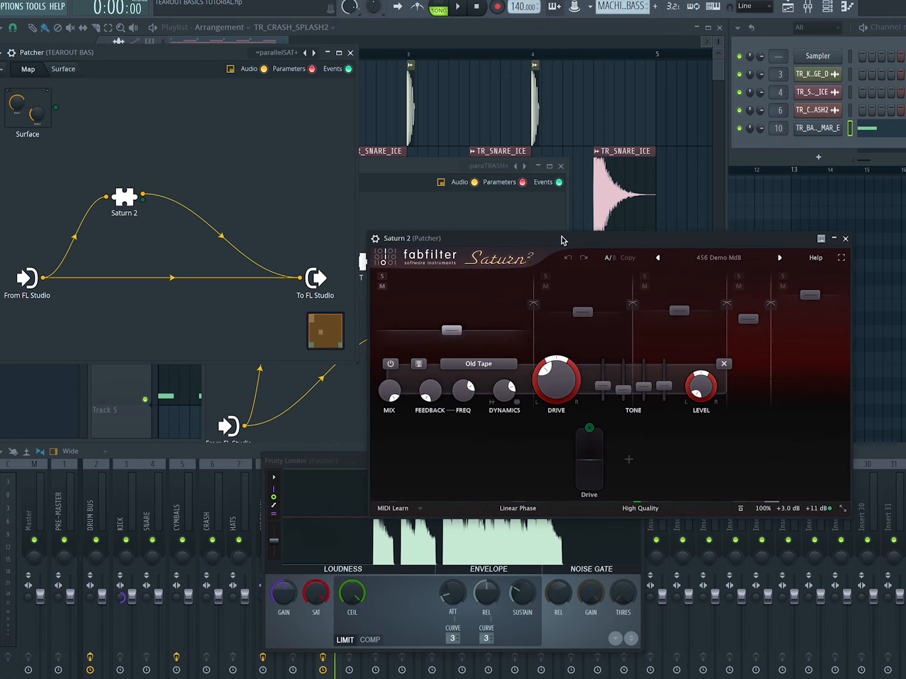
# Audition the arrangement through Saturn 2 and switch its preset to Default Setting
pyautogui.press('space')
pyautogui.press('space')
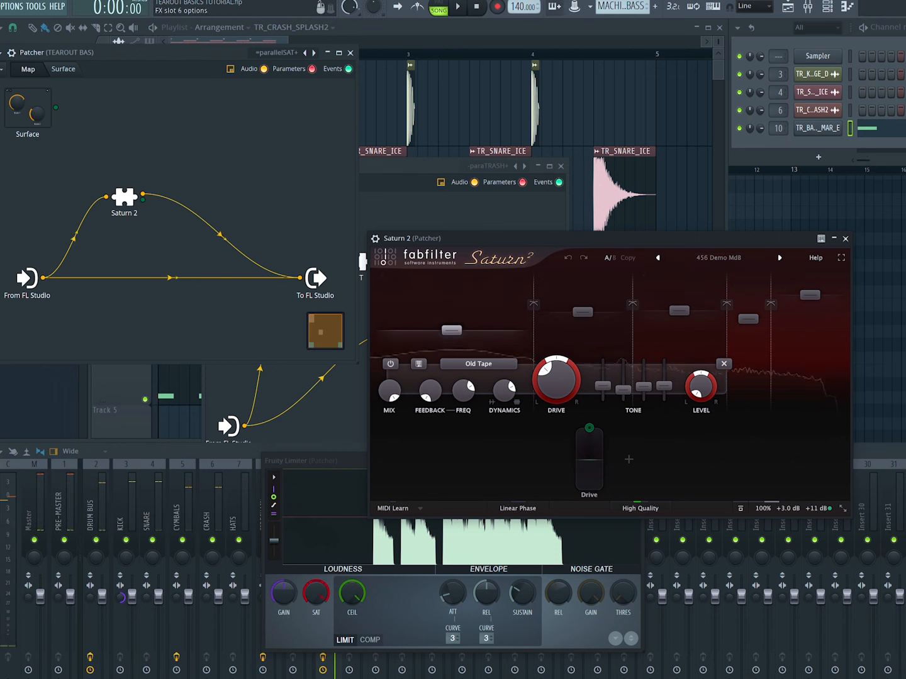
pyautogui.press('space')
pyautogui.press('space')
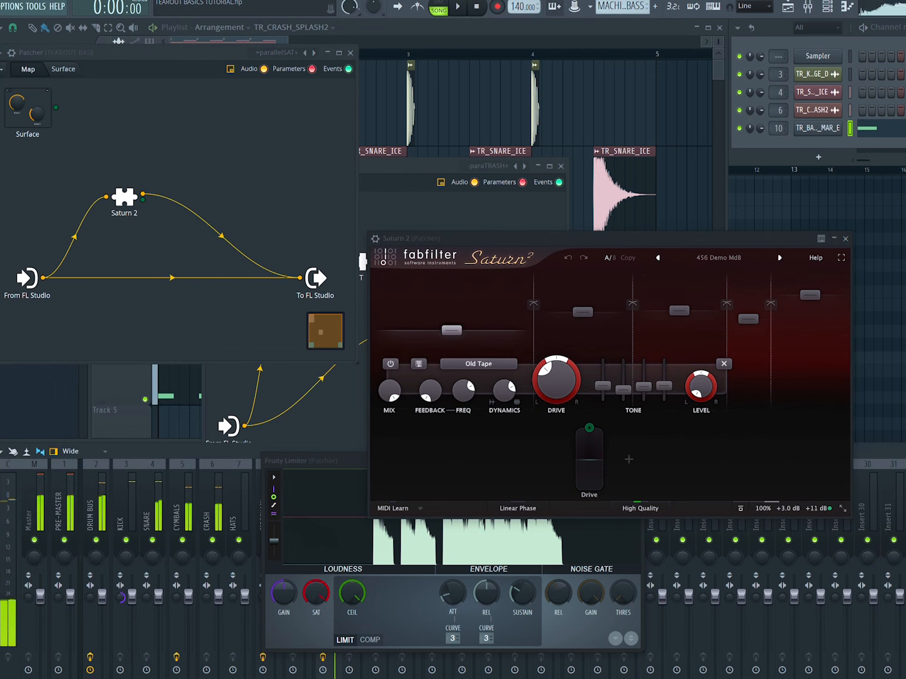
pyautogui.press('space')
pyautogui.click(658, 258)
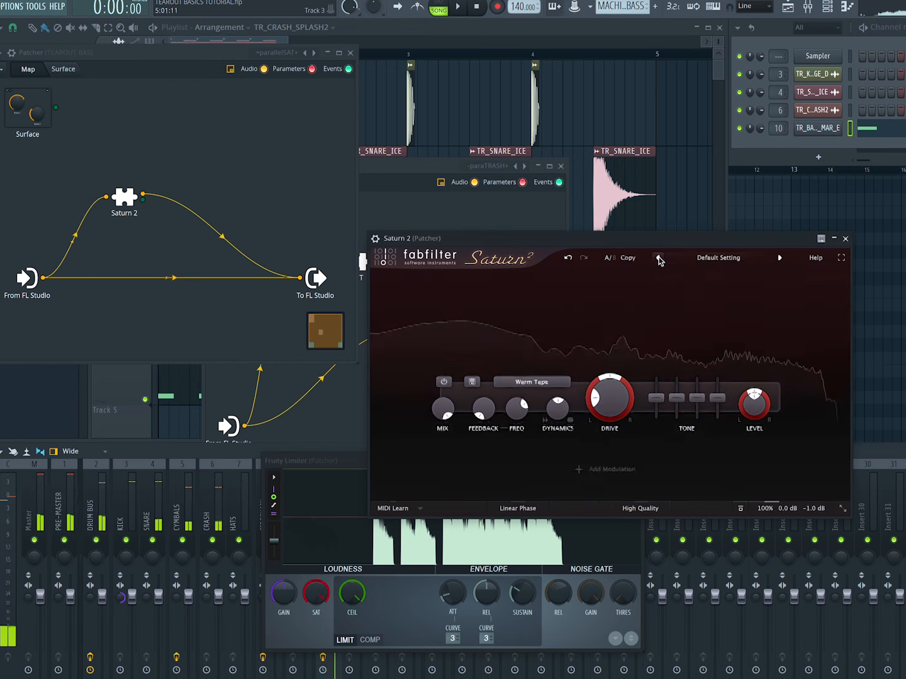
pyautogui.press('space')
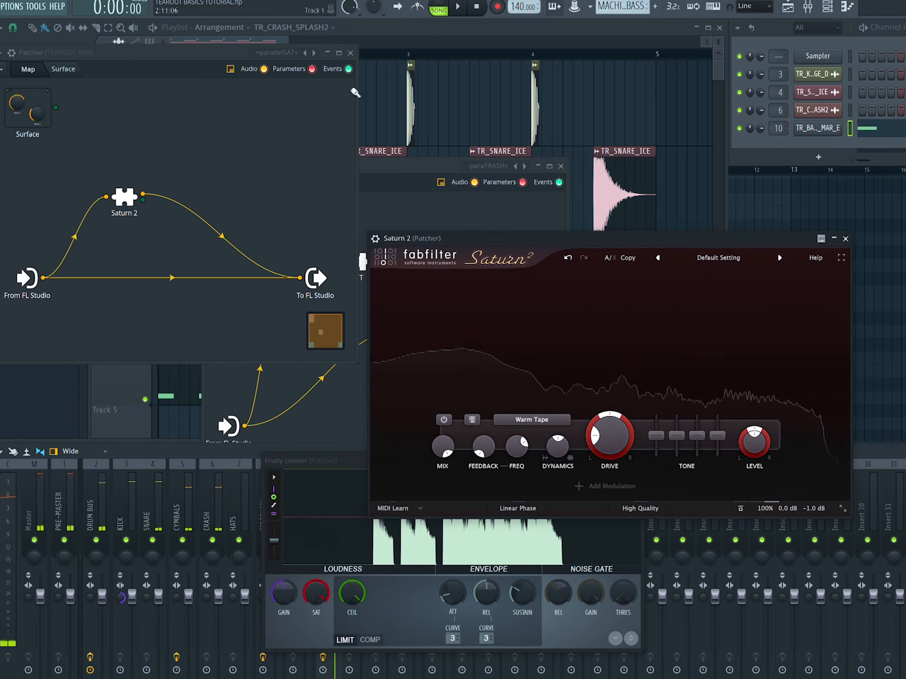
# Close both Patchers, Saturn 2 and the Fruity Limiter while playing the arrangement
pyautogui.click(351, 53)
pyautogui.click(561, 166)
pyautogui.press('space')
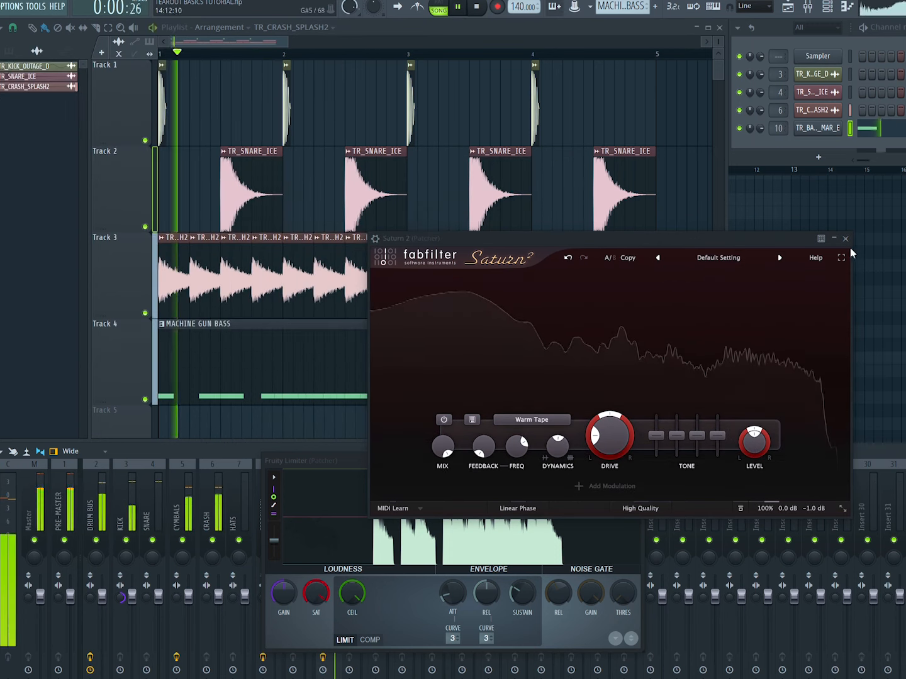
pyautogui.press('Escape')
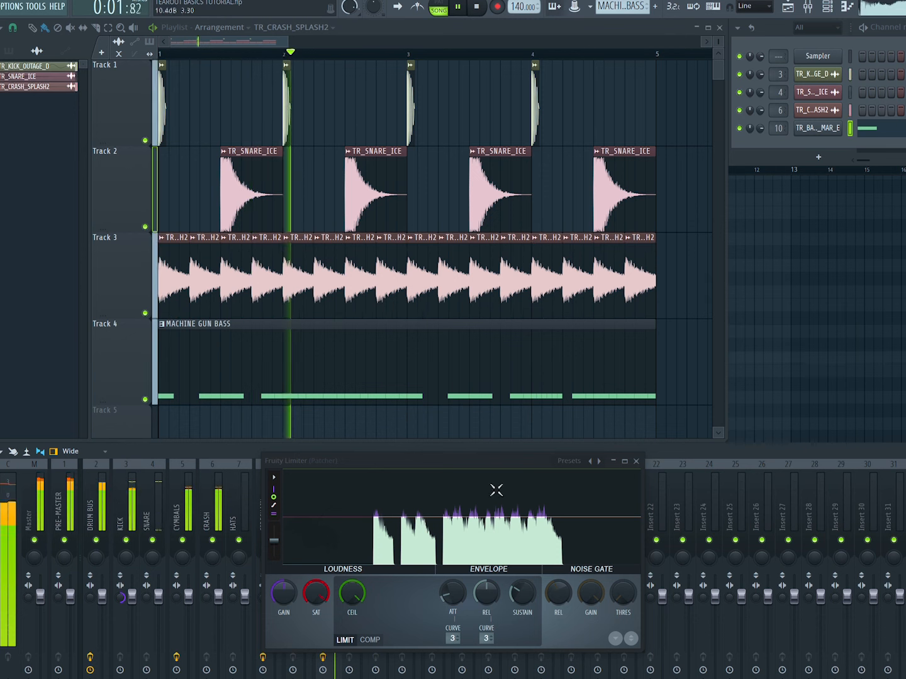
pyautogui.click(636, 461)
# Add a Fruity Soft Clipper in slot 4 of TEAROUT BAS and play the arrangement through it
pyautogui.click(905, 535)
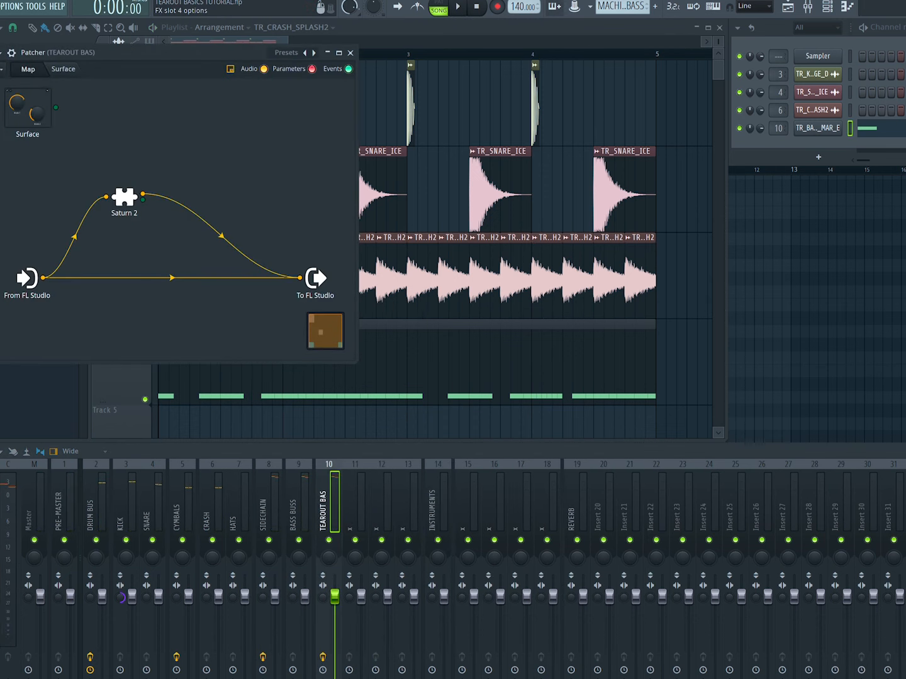
pyautogui.click(905, 535)
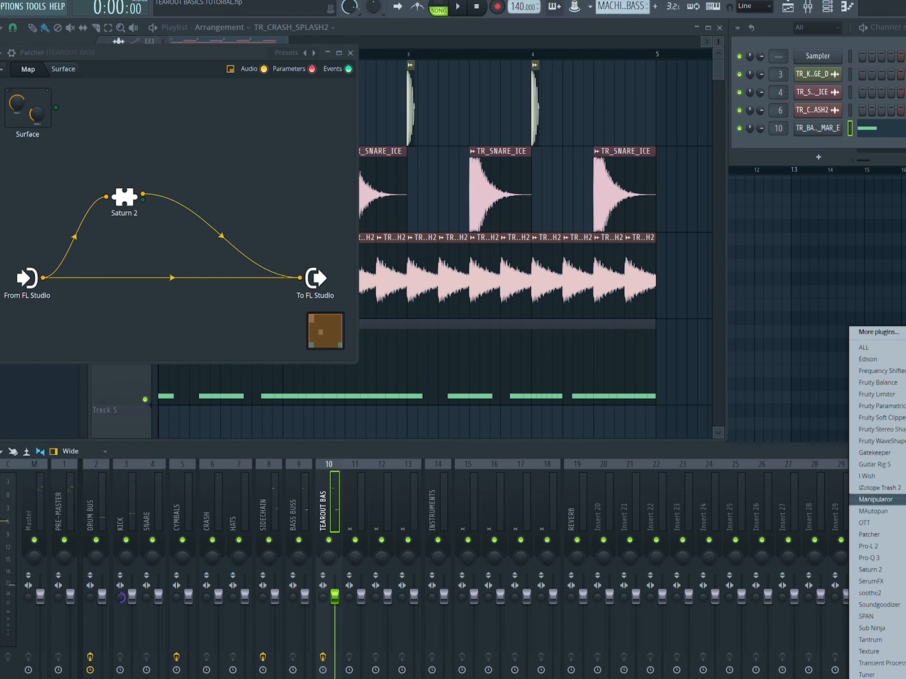
pyautogui.click(903, 418)
pyautogui.press('space')
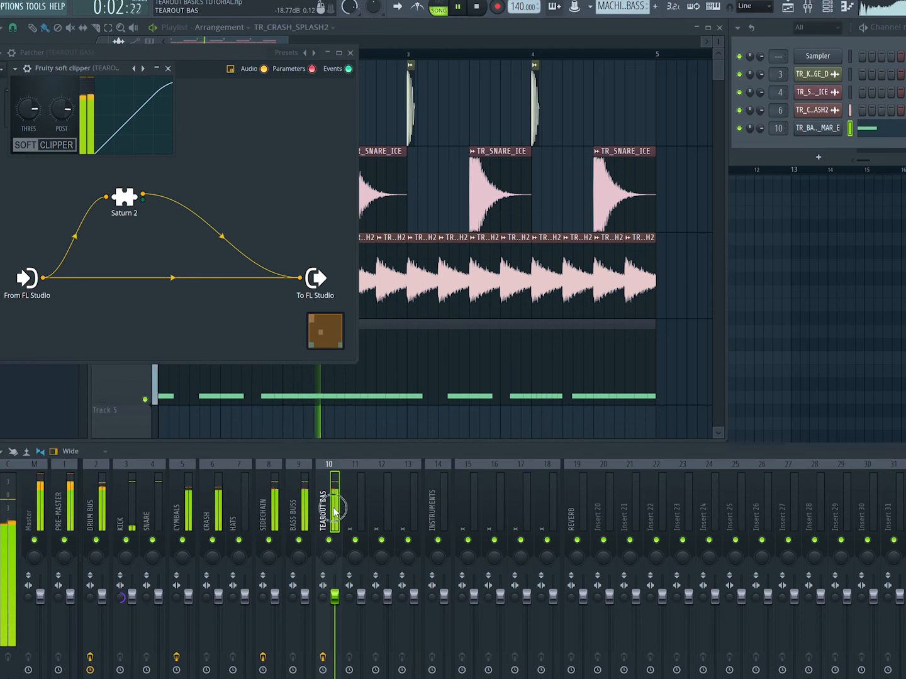
# Close the Patcher and soft clipper, slightly reduce the playlist track height, and stop playback
pyautogui.click(350, 52)
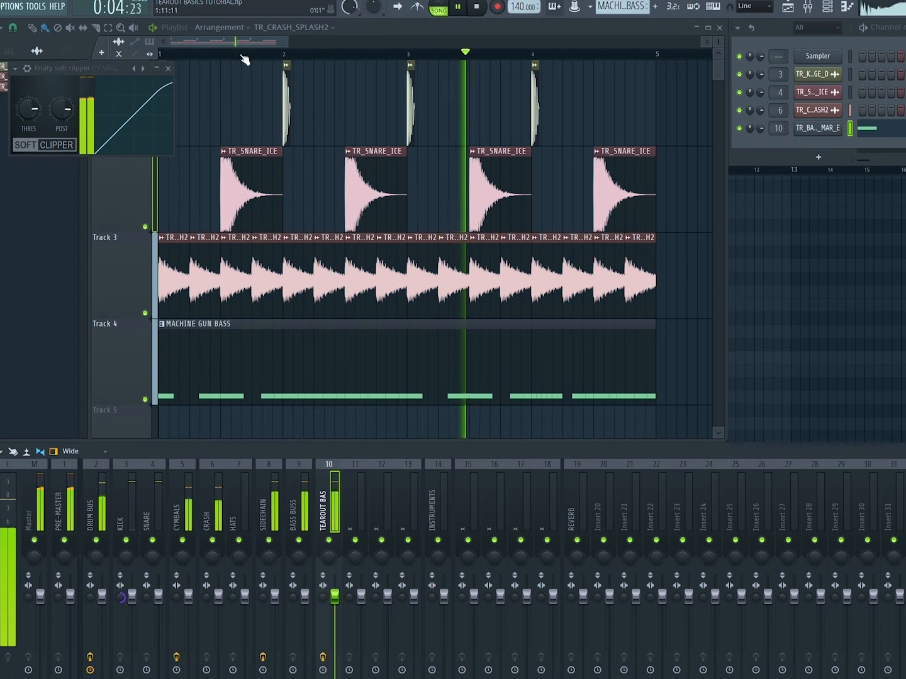
pyautogui.click(168, 68)
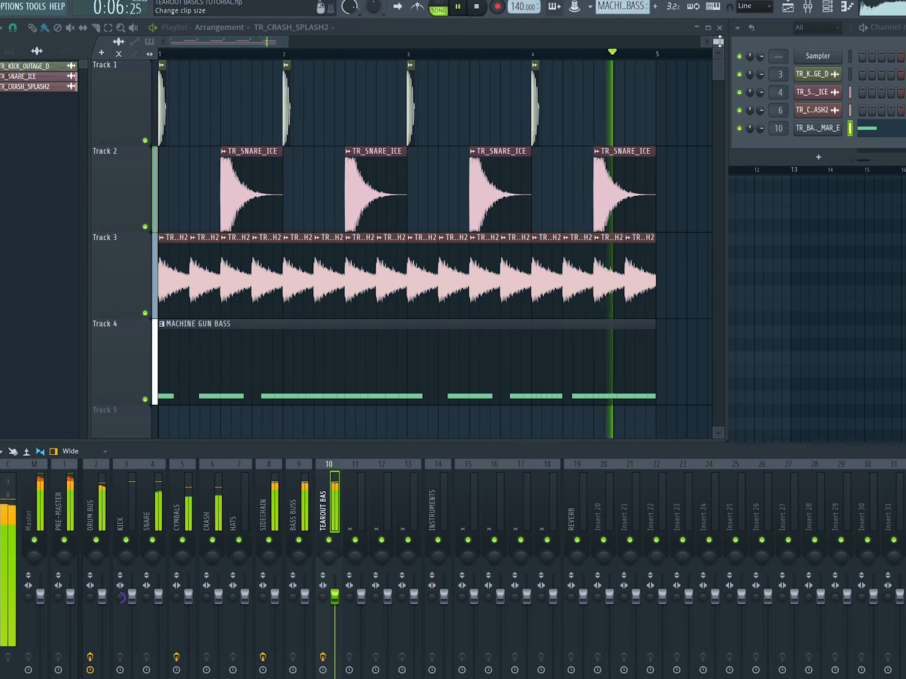
pyautogui.moveTo(719, 41); pyautogui.dragTo(719, 47)
pyautogui.press('space')
# Shorten the volume envelope release of the TR_BASS_ONESHOT_MAR_E channel to 11% during playback and close its settings
pyautogui.click(819, 128)
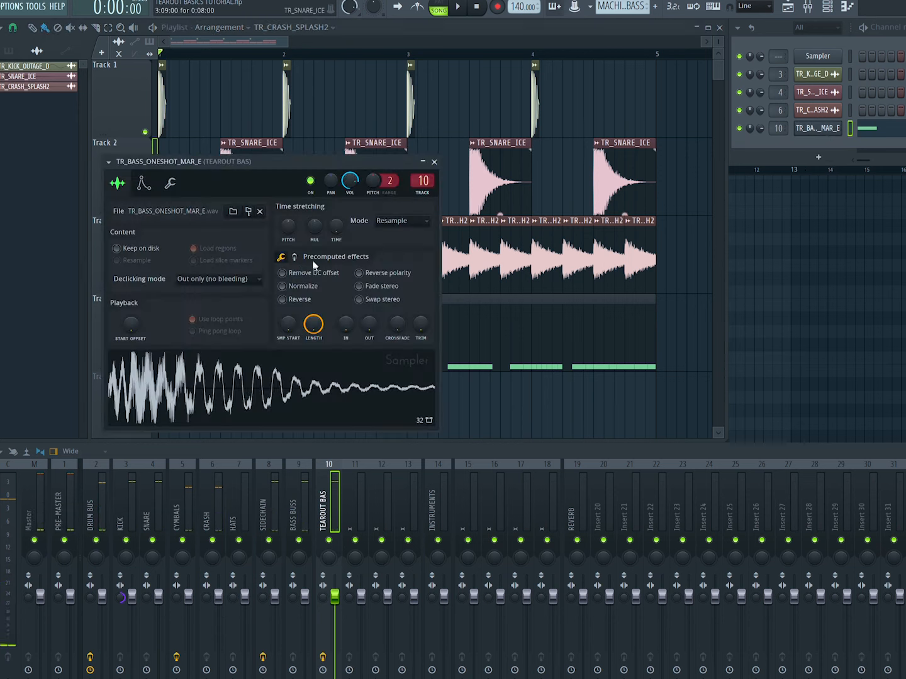
pyautogui.click(144, 184)
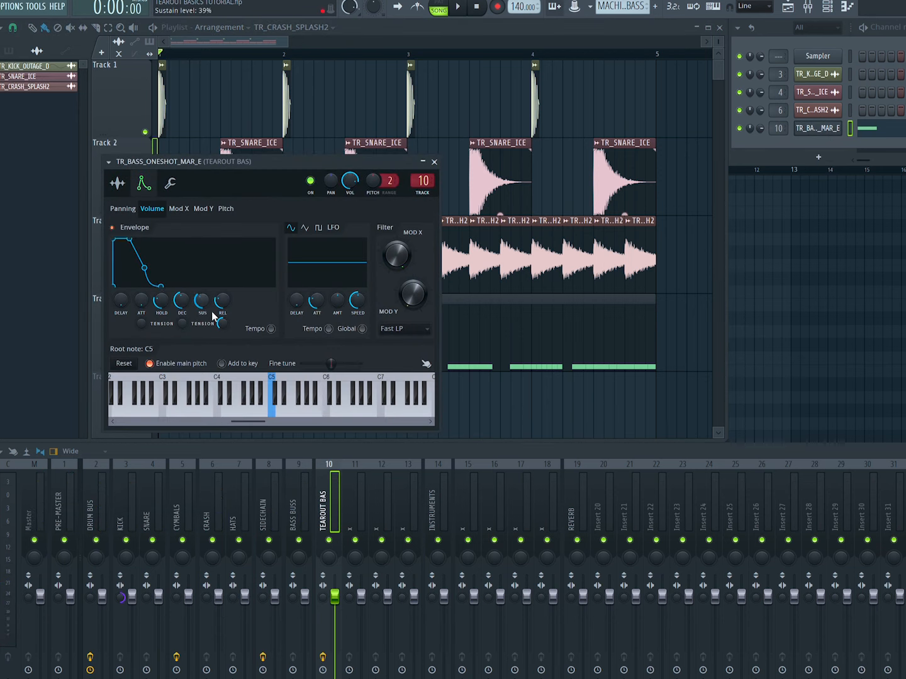
pyautogui.press('space')
pyautogui.moveTo(219, 303); pyautogui.dragTo(218, 311)
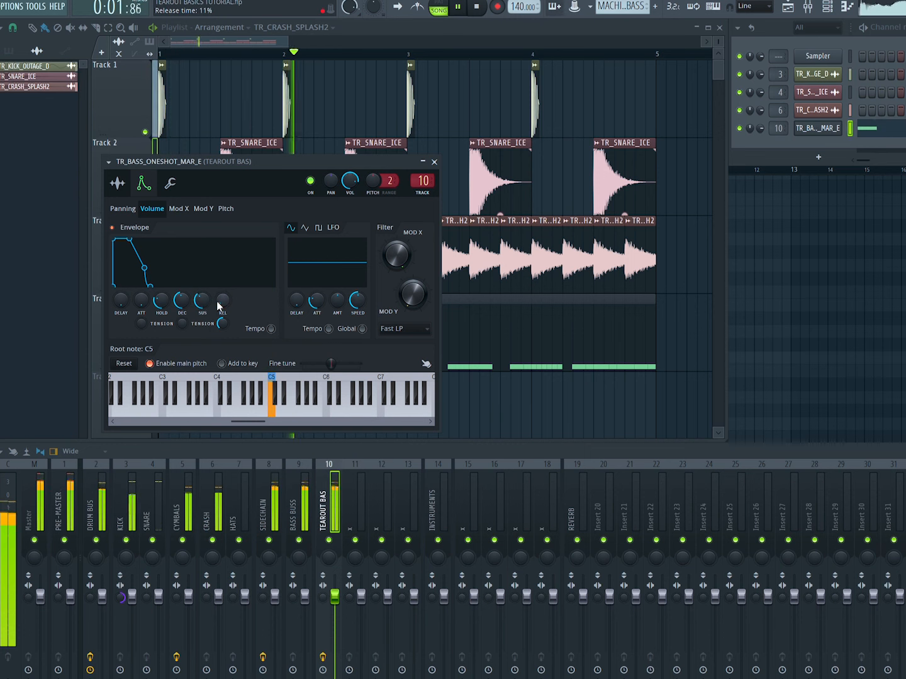
pyautogui.click(434, 161)
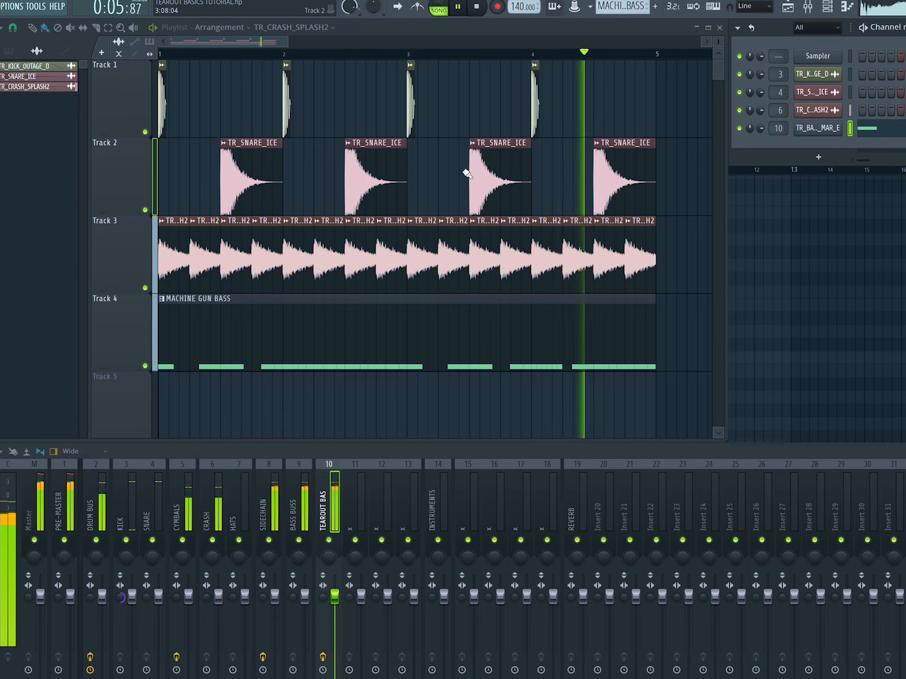
pyautogui.click(825, 129)
pyautogui.press('space')
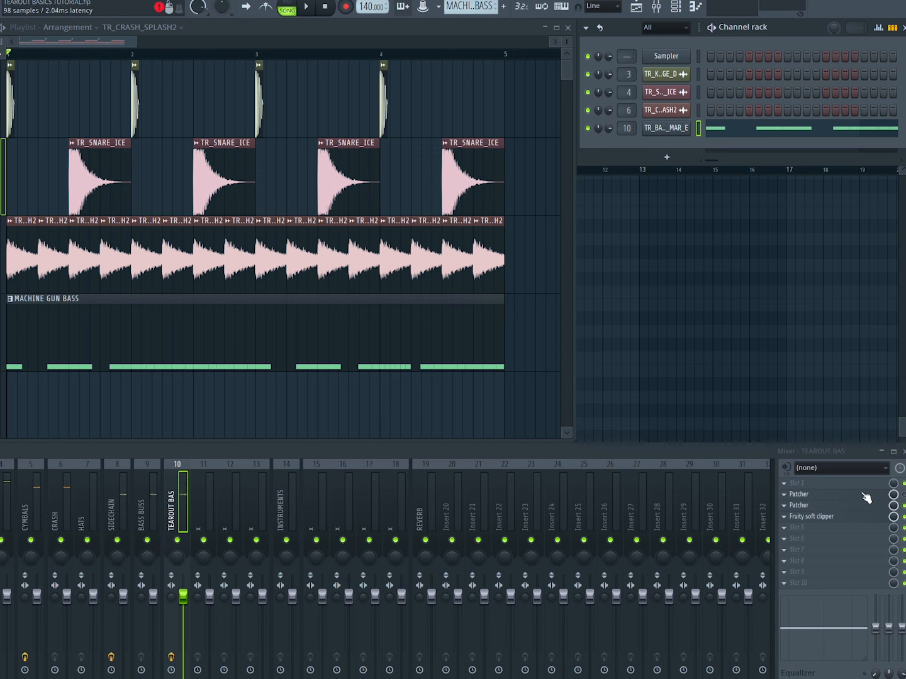
# Switch iZotope Trash 2 inside the first TEAROUT BAS Patcher to the EARTHY MIDS preset, audition it in playback, and close the plugin
pyautogui.click(867, 495)
pyautogui.click(904, 495)
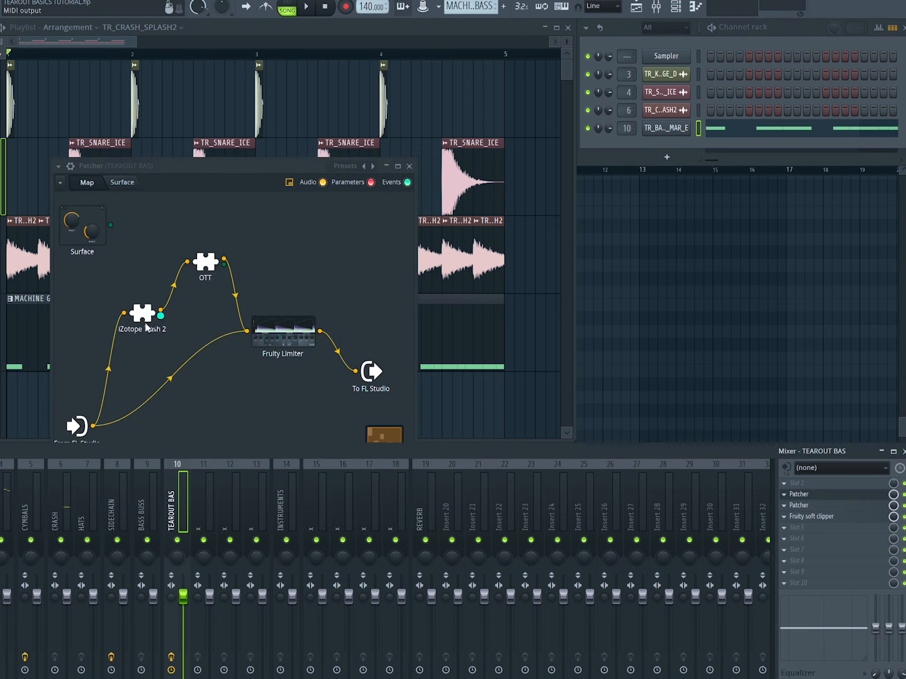
pyautogui.doubleClick(146, 327)
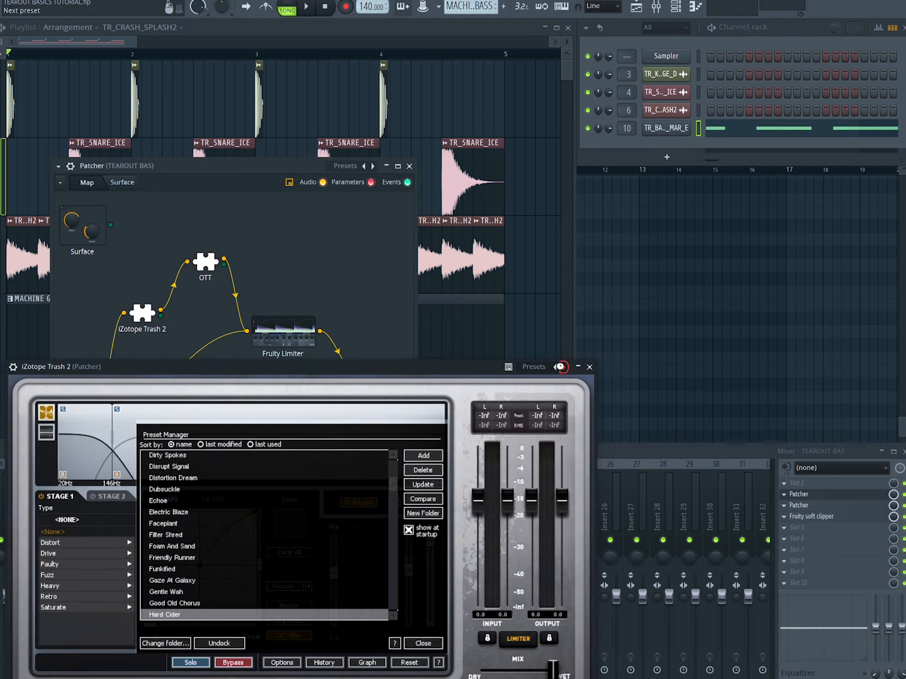
pyautogui.click(560, 367)
pyautogui.press('space')
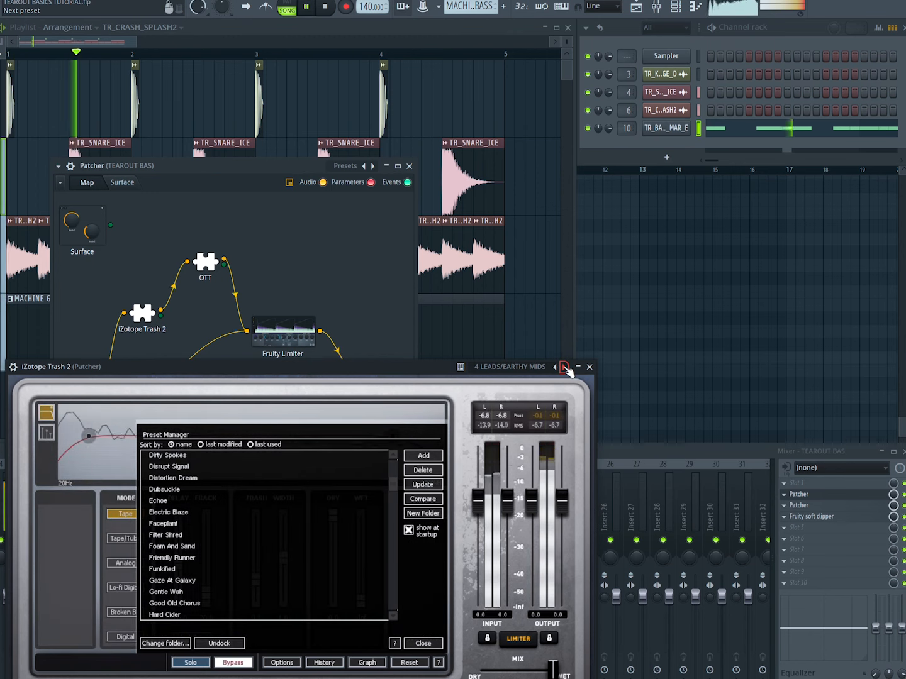
pyautogui.click(707, 375)
pyautogui.press('space')
pyautogui.click(590, 366)
# Add Pro-Q 3 in slot 1 of TEAROUT BAS and cut a bell about 9.4 dB at 396 Hz during playback
pyautogui.click(793, 483)
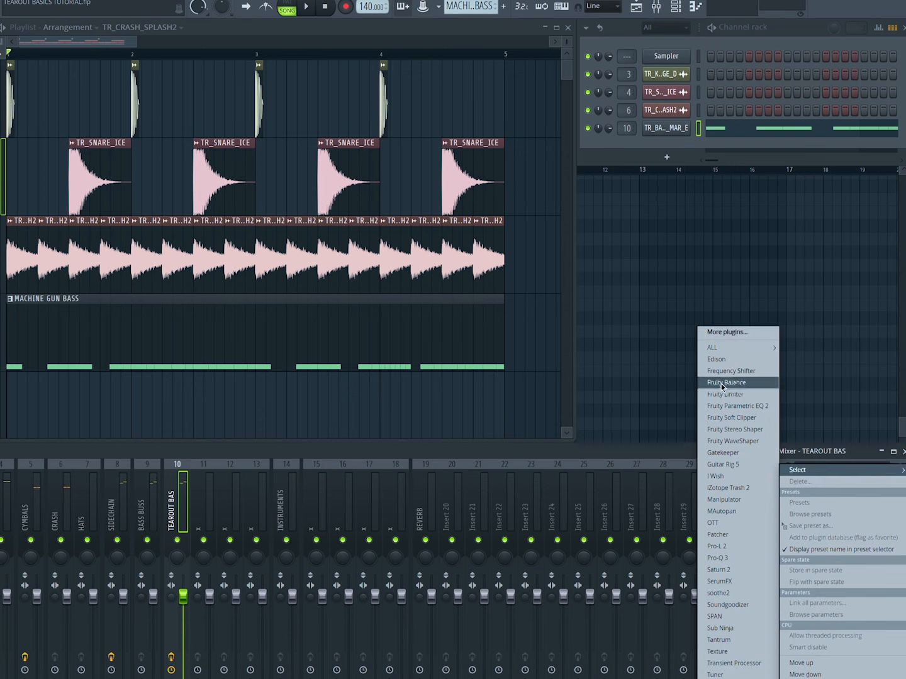
pyautogui.click(718, 558)
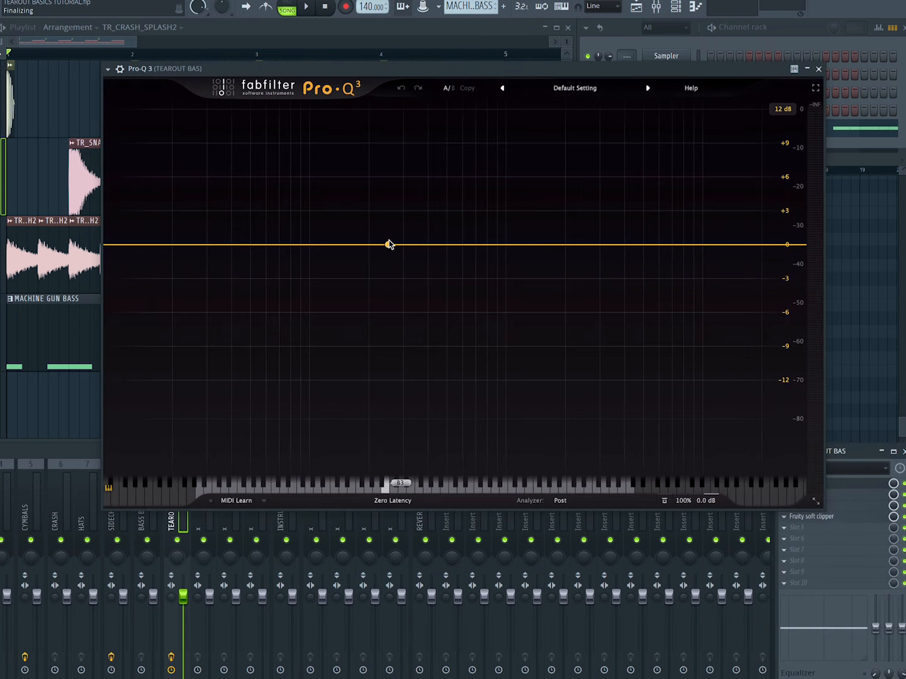
pyautogui.press('space')
pyautogui.moveTo(390, 246); pyautogui.dragTo(428, 356)
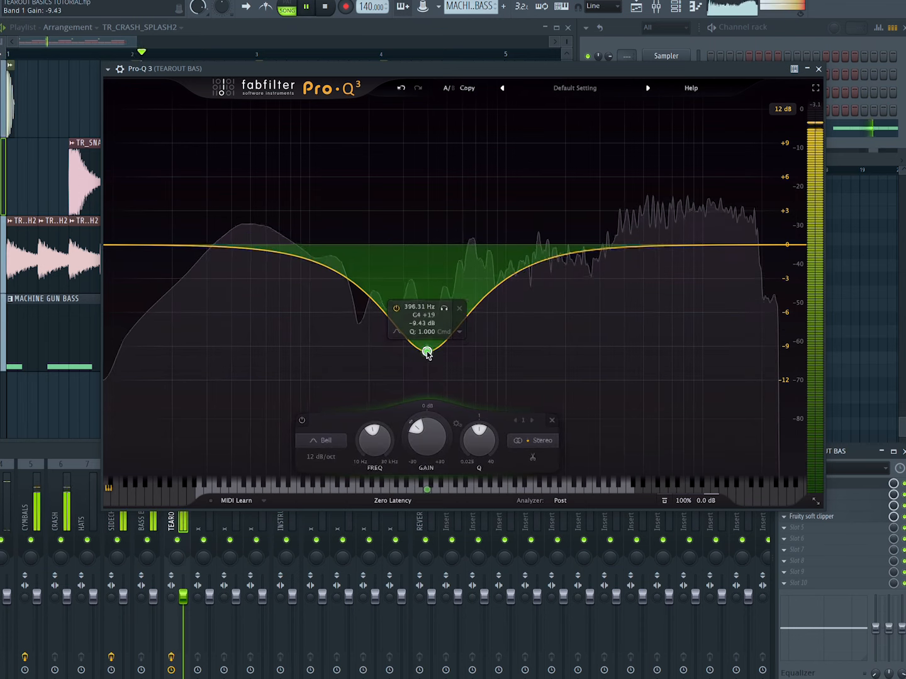
# Add three more bell cuts in Pro-Q 3: one in the lows, one about 7 dB near 5.5 kHz, and one at 1585 Hz
pyautogui.moveTo(234, 248); pyautogui.dragTo(249, 290)
pyautogui.moveTo(653, 246); pyautogui.dragTo(654, 337)
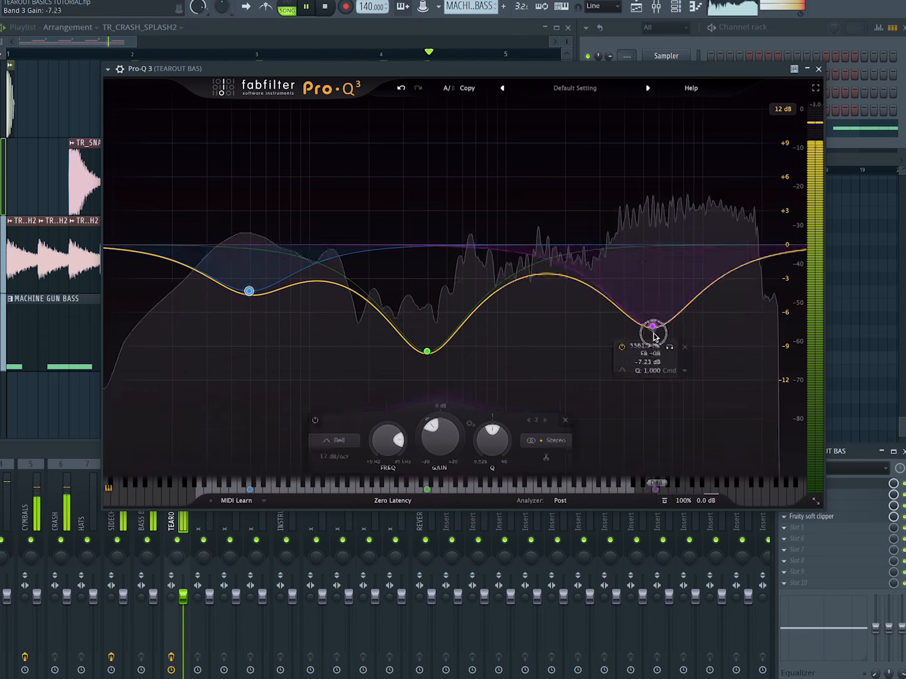
pyautogui.moveTo(546, 285); pyautogui.dragTo(546, 339)
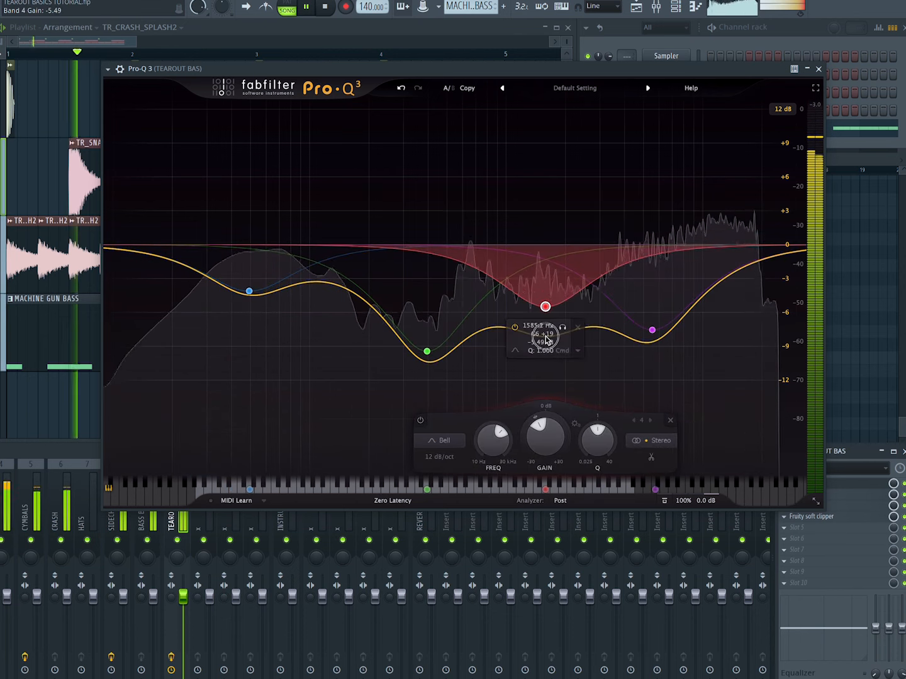
# Raise the high band and lift the 396 Hz band into a boost in Pro-Q 3, then briefly open and close the Patcher
pyautogui.moveTo(652, 330); pyautogui.dragTo(691, 264)
pyautogui.click(426, 351)
pyautogui.moveTo(427, 351); pyautogui.dragTo(471, 198)
pyautogui.scroll(10, 473, 140)
pyautogui.click(875, 496)
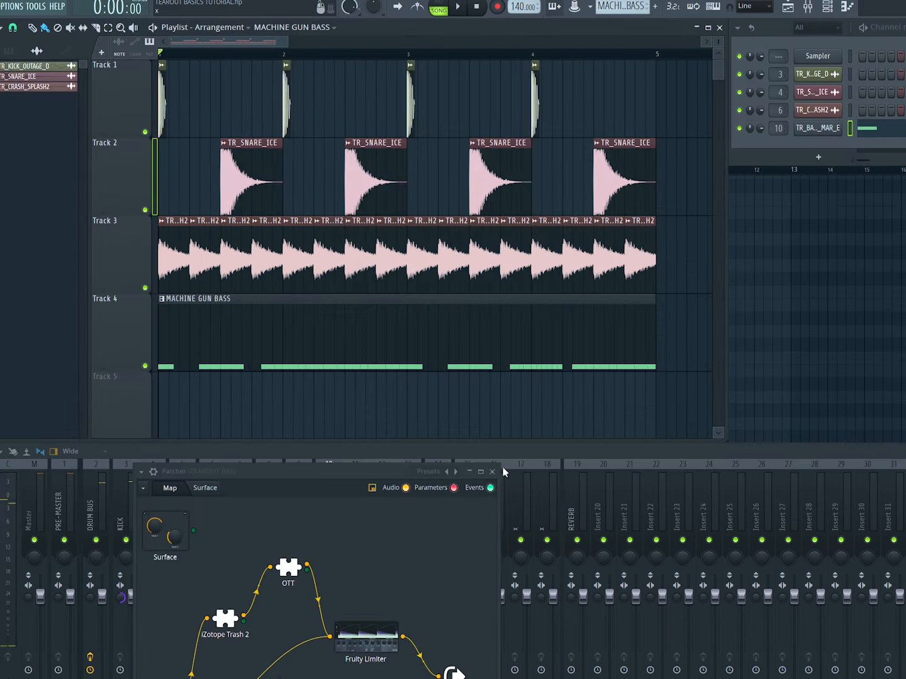
pyautogui.click(502, 466)
# Delete the TR_BASS_ONESHOT_MAR_E notes at the start of bars 1 and 3 in the piano roll
pyautogui.click(298, 507)
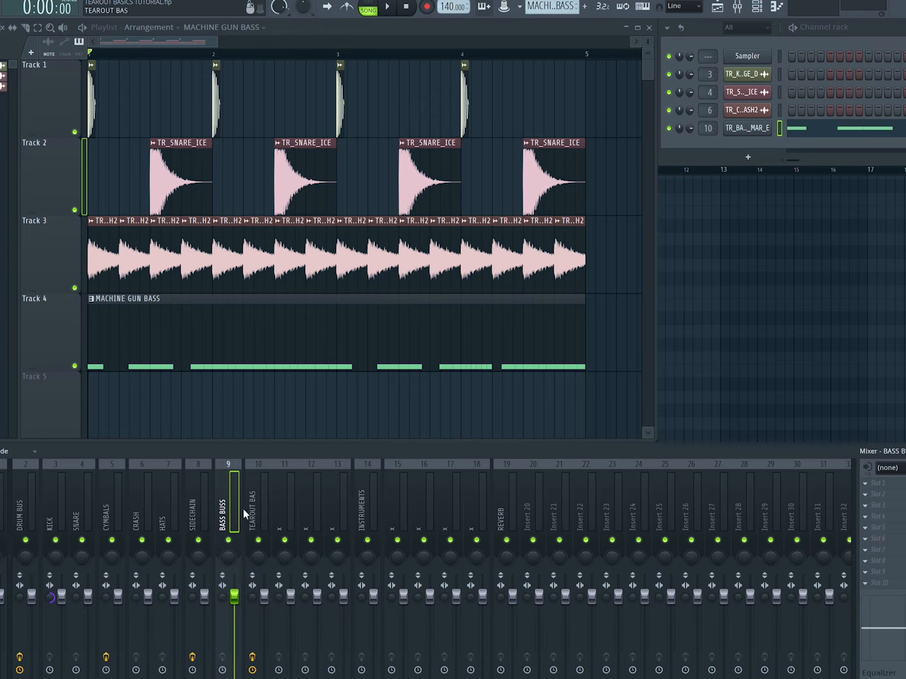
pyautogui.click(275, 512)
pyautogui.click(798, 128)
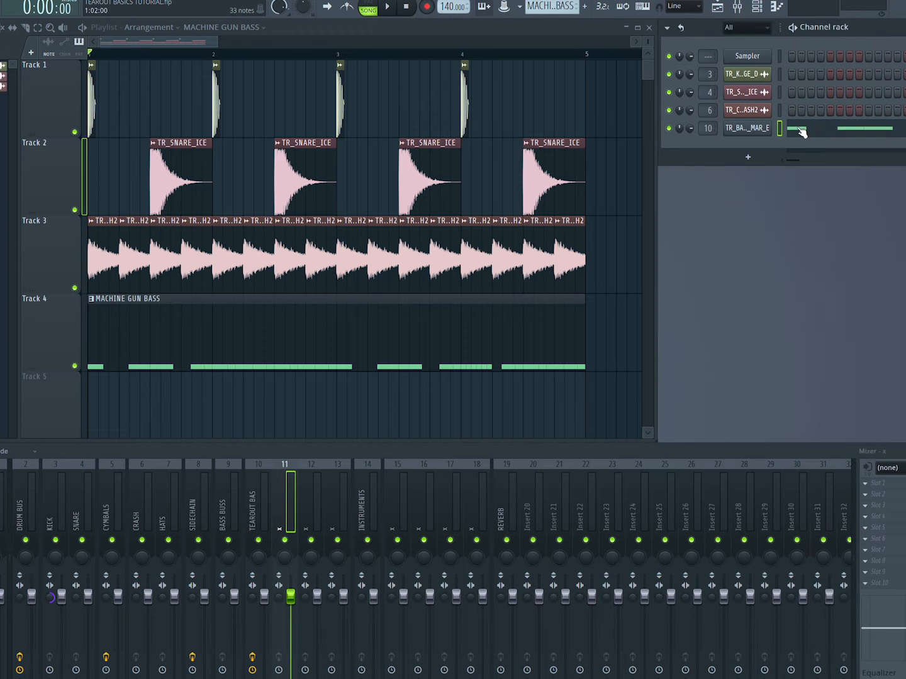
pyautogui.click(822, 134)
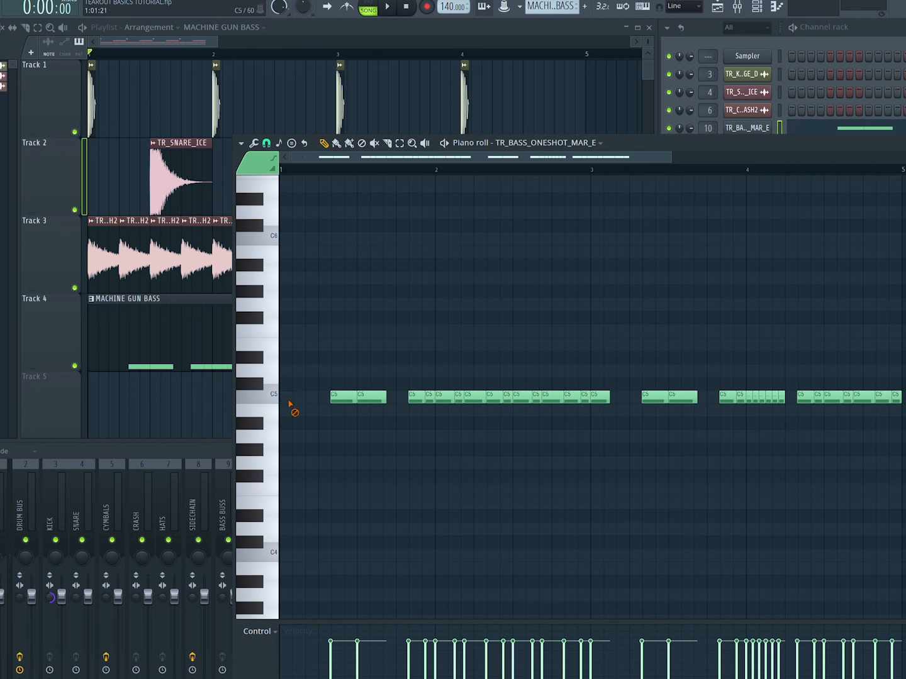
pyautogui.click(842, 48)
# Clone the TR_BASS_ONESHOT_MAR_E channel and replace the clone with Serum
pyautogui.rightClick(765, 132)
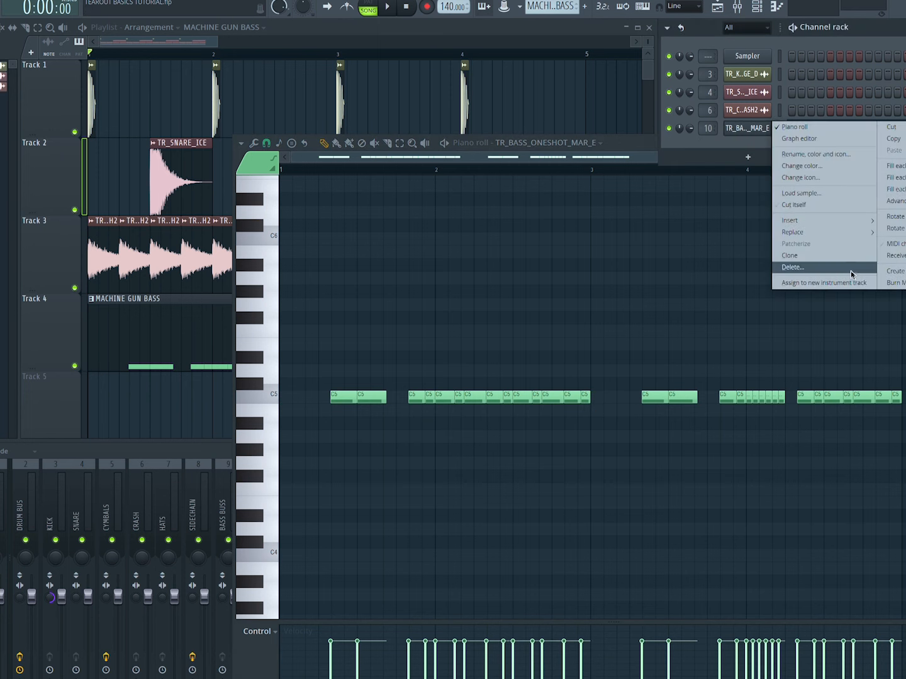
pyautogui.click(843, 258)
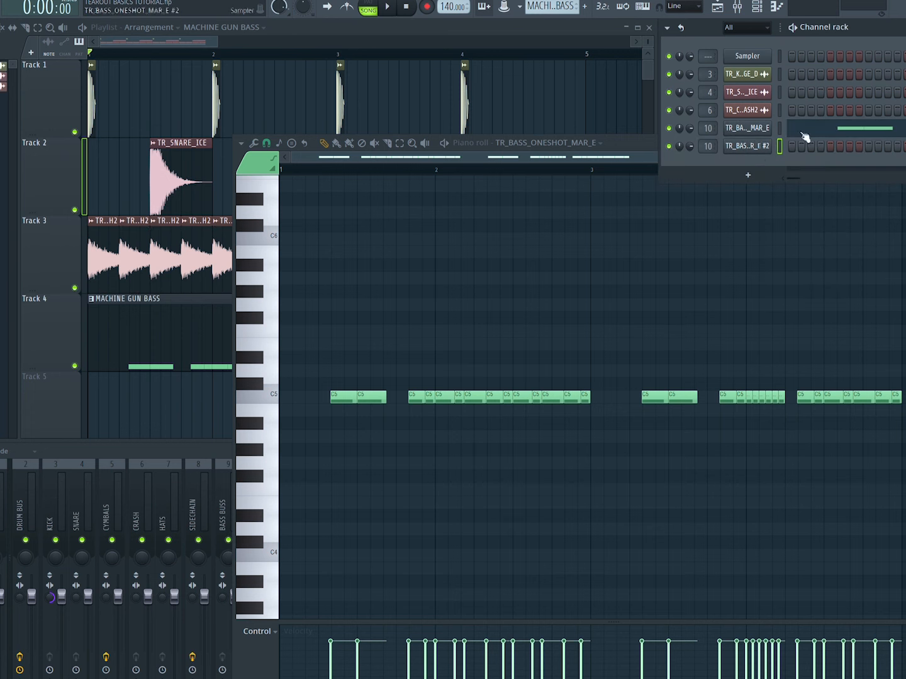
pyautogui.rightClick(762, 146)
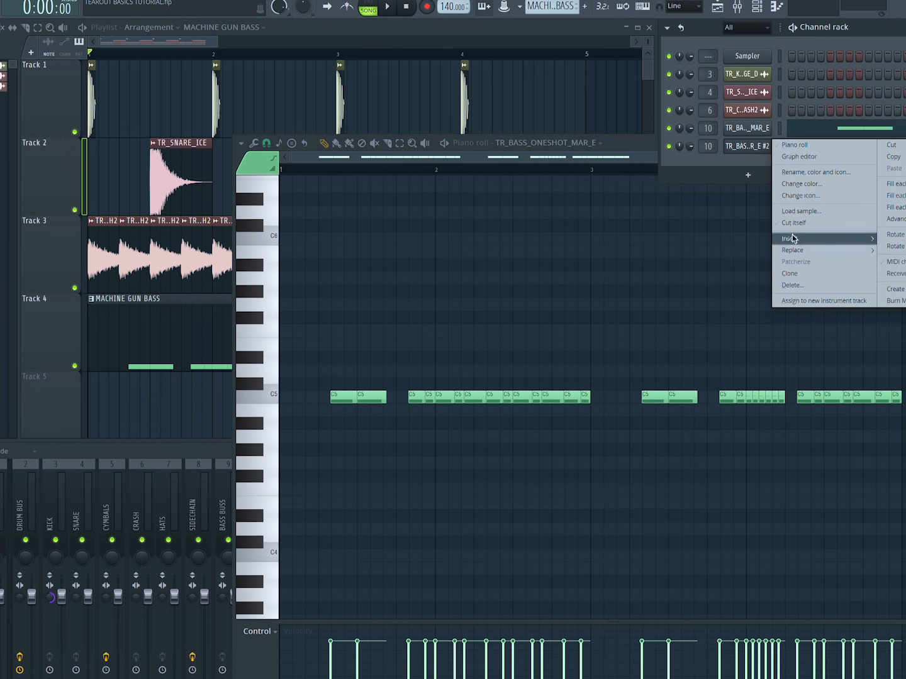
pyautogui.moveTo(793, 238)
pyautogui.click(890, 512)
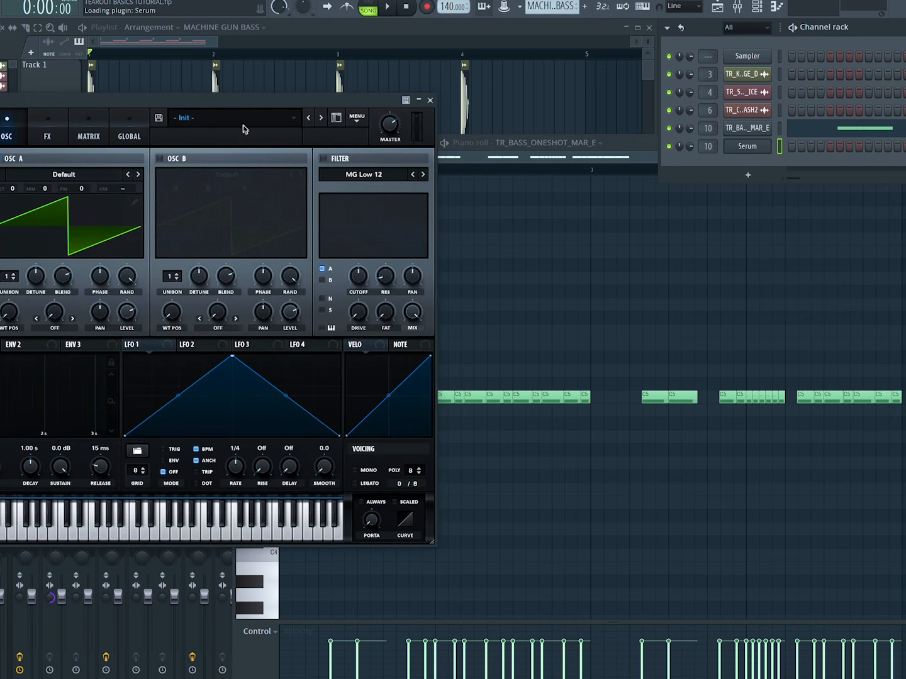
# Pick a Serum preset from the THREAT [SERUM] HIGH VOLTAGE pack
pyautogui.click(243, 126)
pyautogui.moveTo(282, 310)
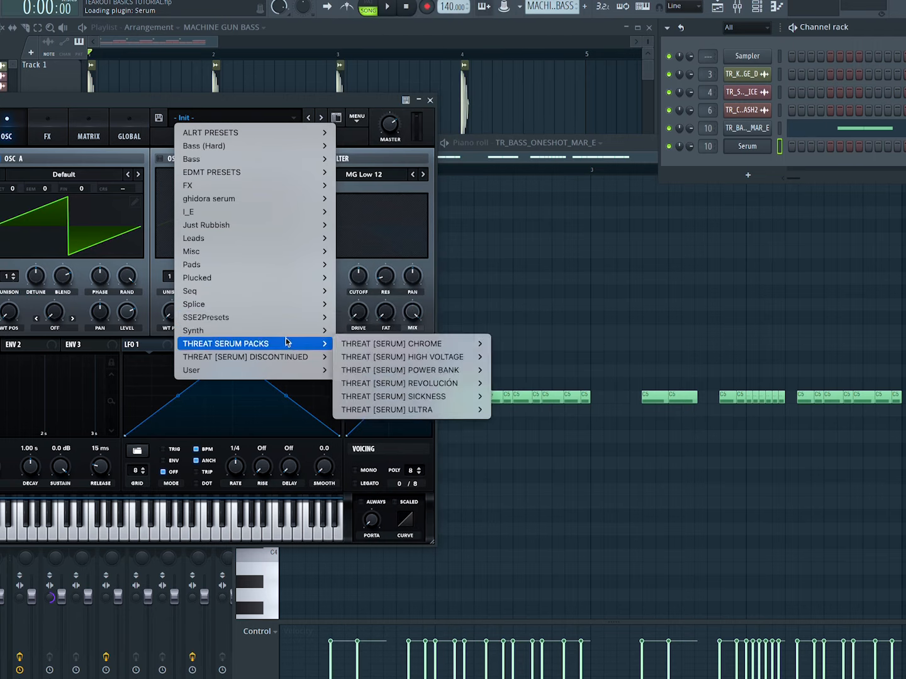
pyautogui.moveTo(283, 344)
pyautogui.moveTo(403, 357)
pyautogui.moveTo(531, 396)
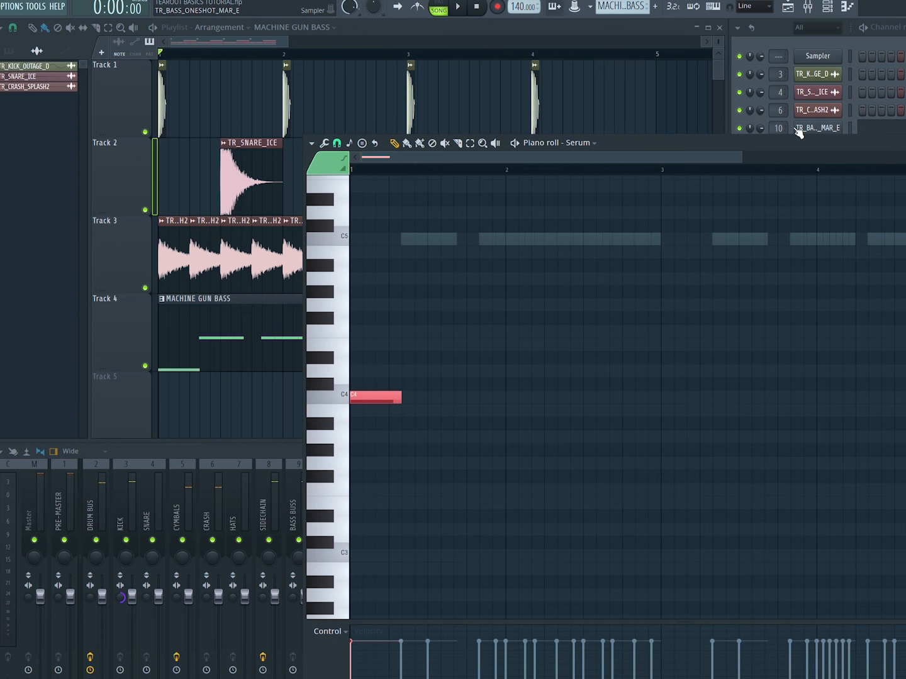
# Lower the Serum note at bar 1 by an octave to C3, auditioning it in playback
pyautogui.press('space')
pyautogui.press('space')
pyautogui.hotkey('ctrl', 'Down')
pyautogui.press('space')
pyautogui.press('space')
pyautogui.press('space')
pyautogui.click(811, 131)
pyautogui.press('space')
pyautogui.click(896, 147)
pyautogui.click(896, 147)
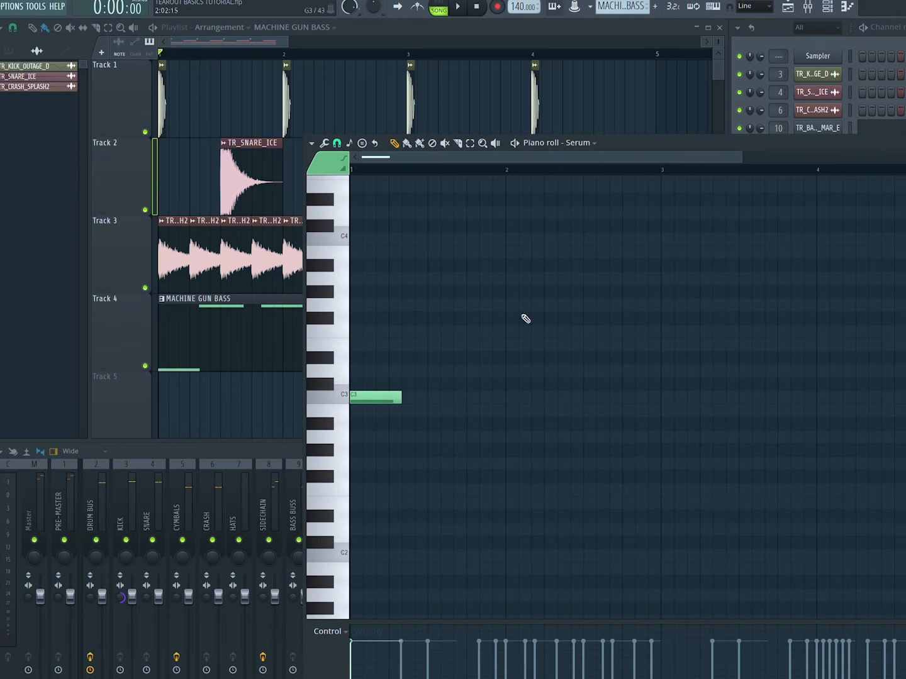
# Place a copy of the C3 Serum note in the gap at the start of bar 3
pyautogui.click(870, 122)
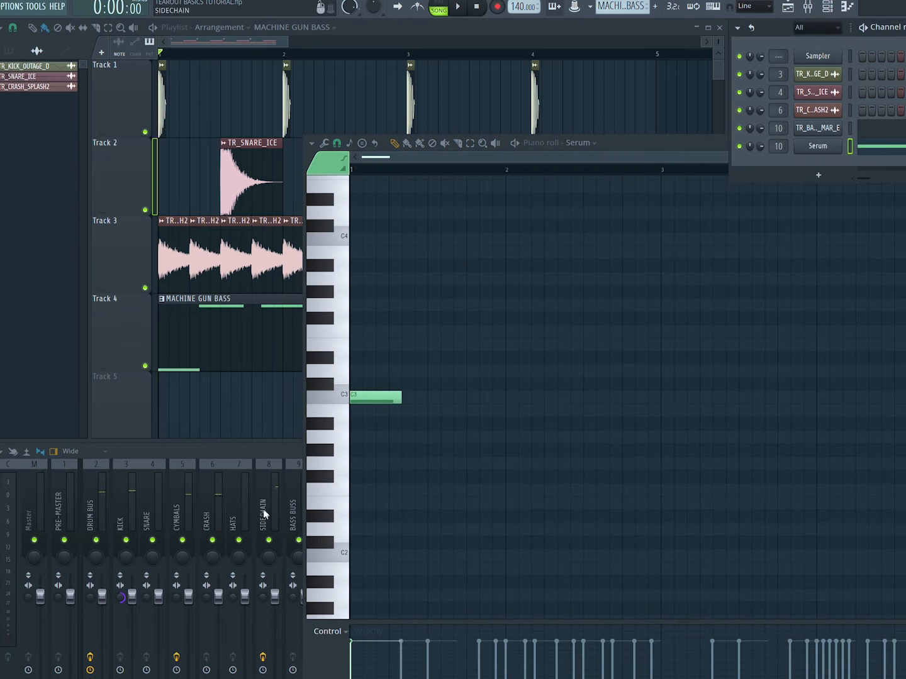
pyautogui.press('F7')
pyautogui.click(884, 151)
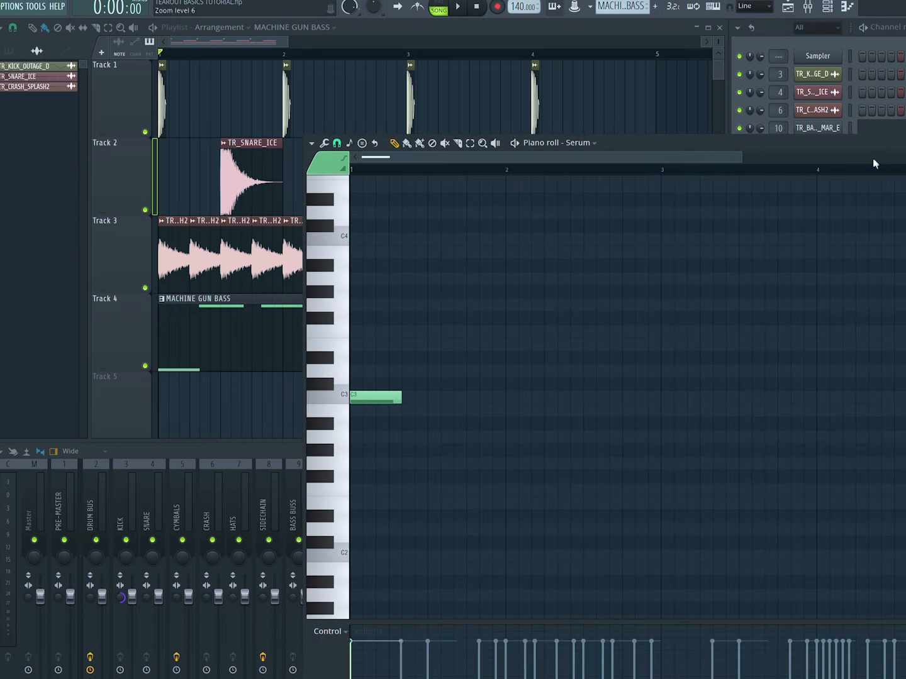
pyautogui.click(359, 396)
pyautogui.click(615, 396)
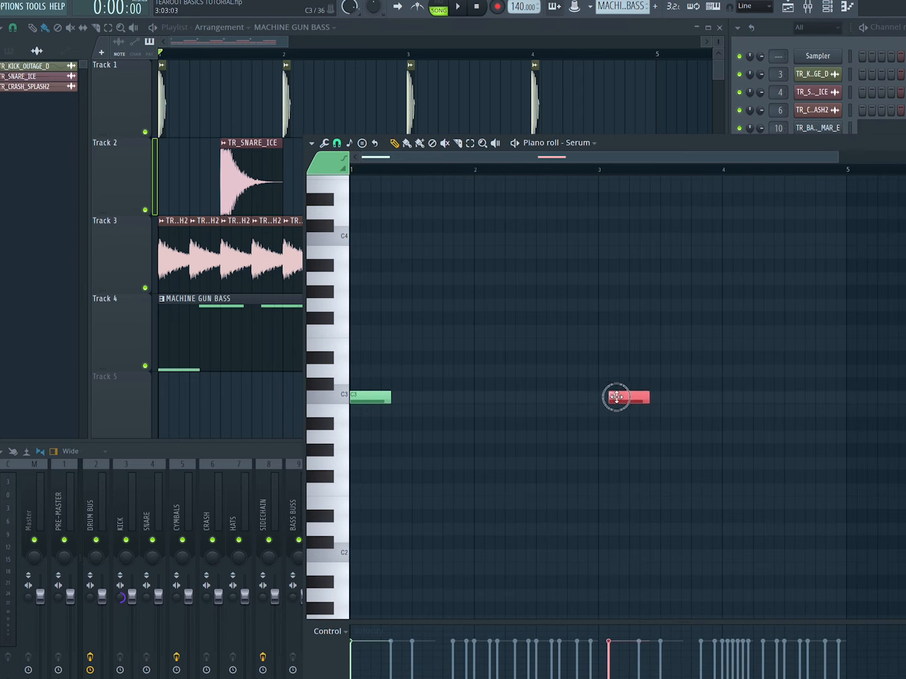
# Play the arrangement with both Serum notes, stop playback, and close the piano roll
pyautogui.press('space')
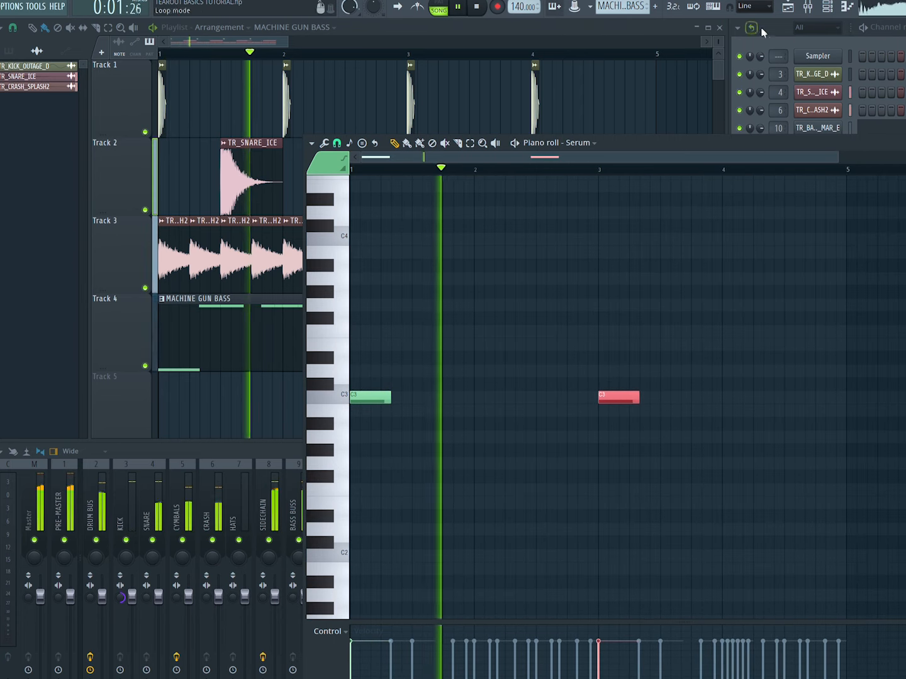
pyautogui.click(785, 39)
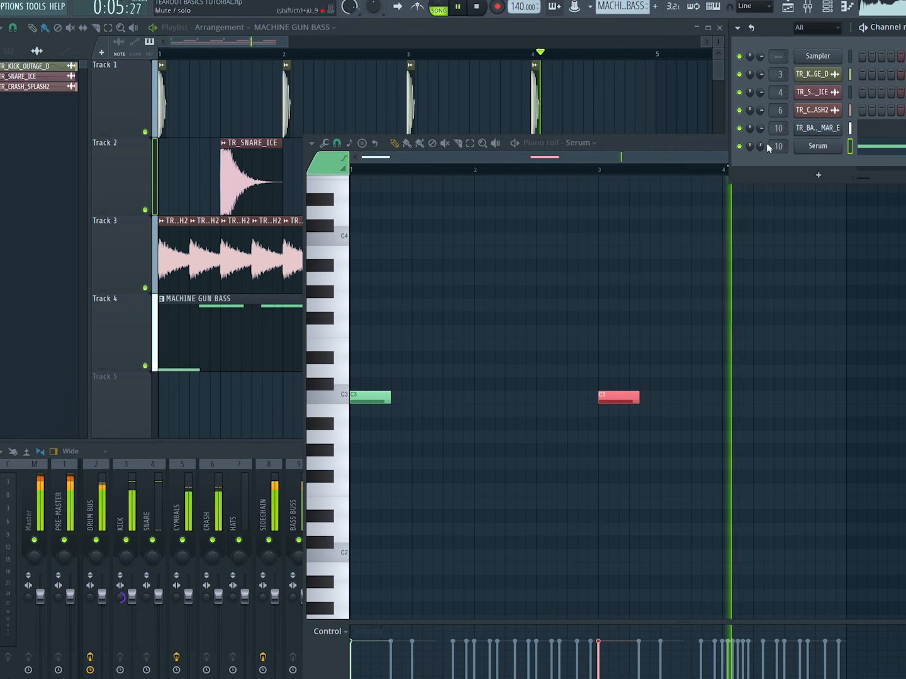
pyautogui.press('Escape')
pyautogui.press('space')
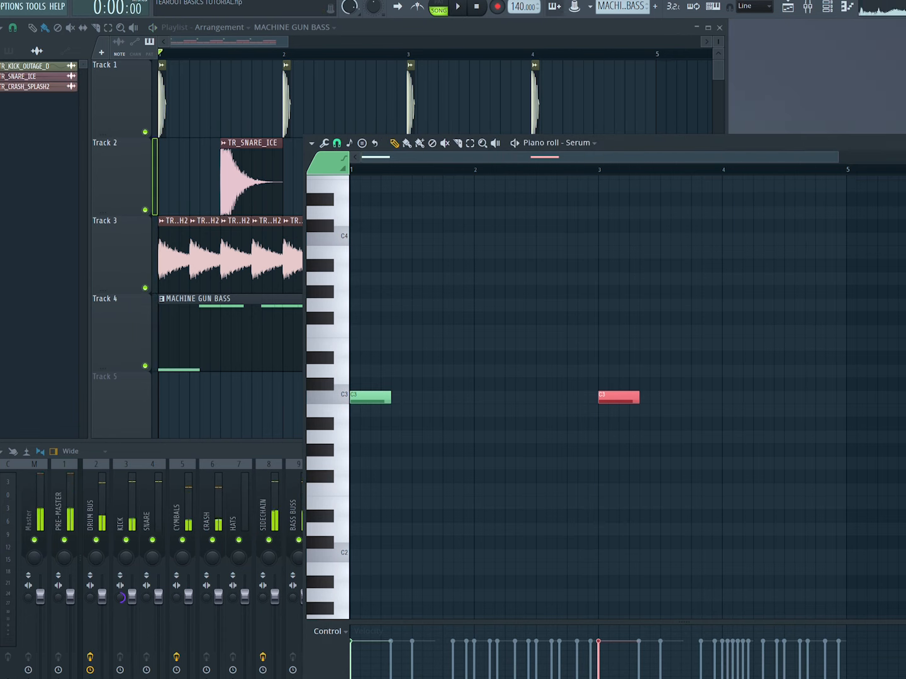
pyautogui.press('Escape')
pyautogui.press('F9')
pyautogui.press('F9')
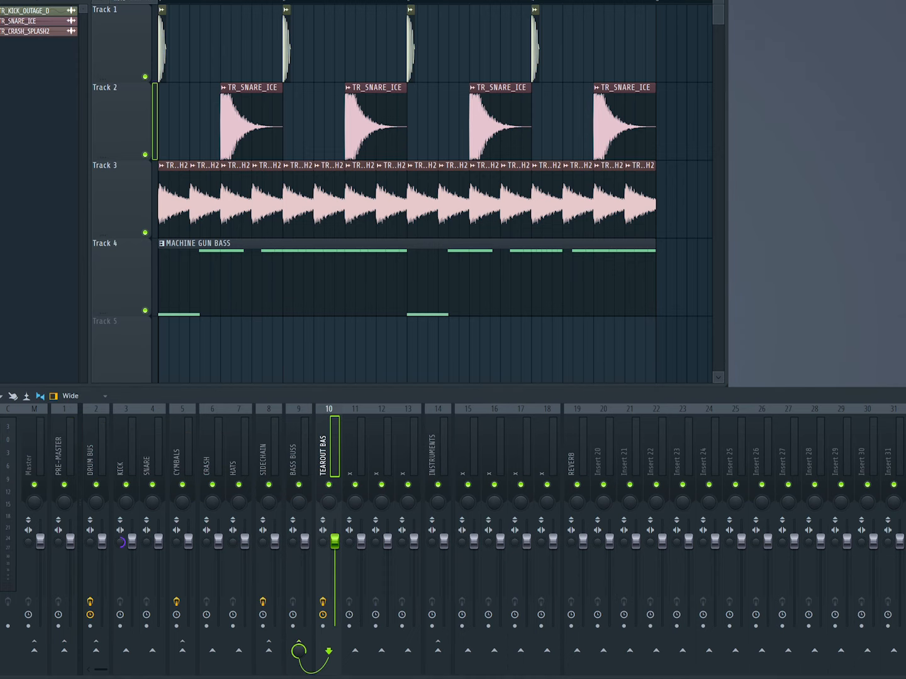
# Route Serum to mixer insert 11, send that insert only to TEAROUT BAS, and rename it RISE BASS
pyautogui.press('F6')
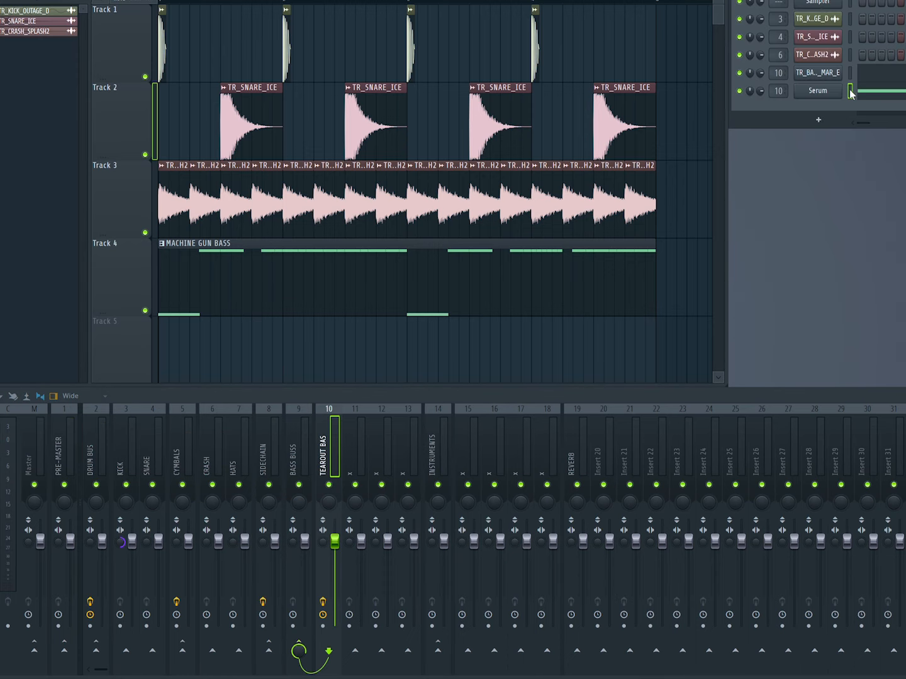
pyautogui.click(366, 433)
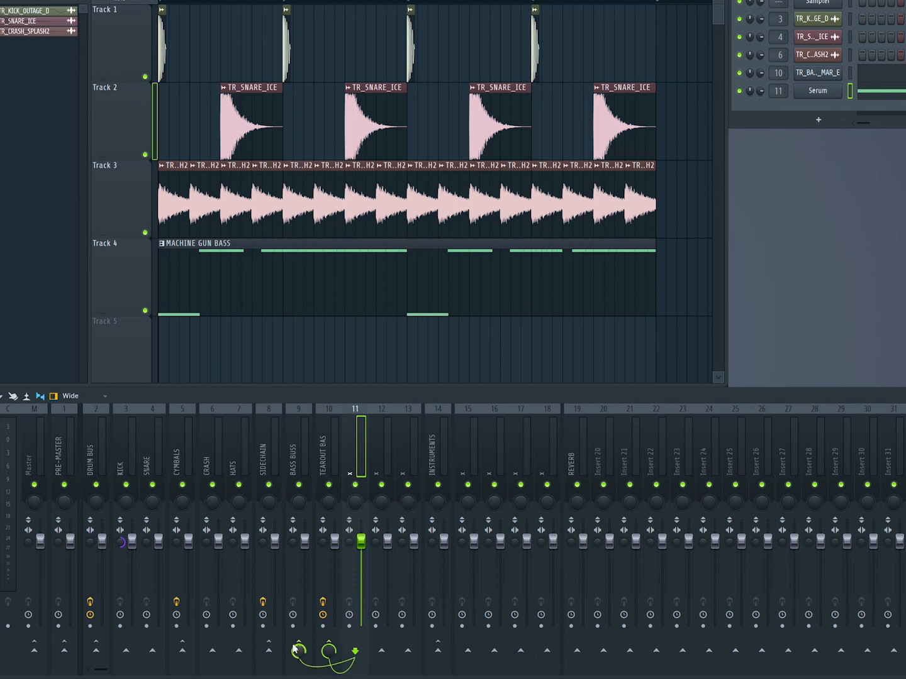
pyautogui.rightClick(351, 459)
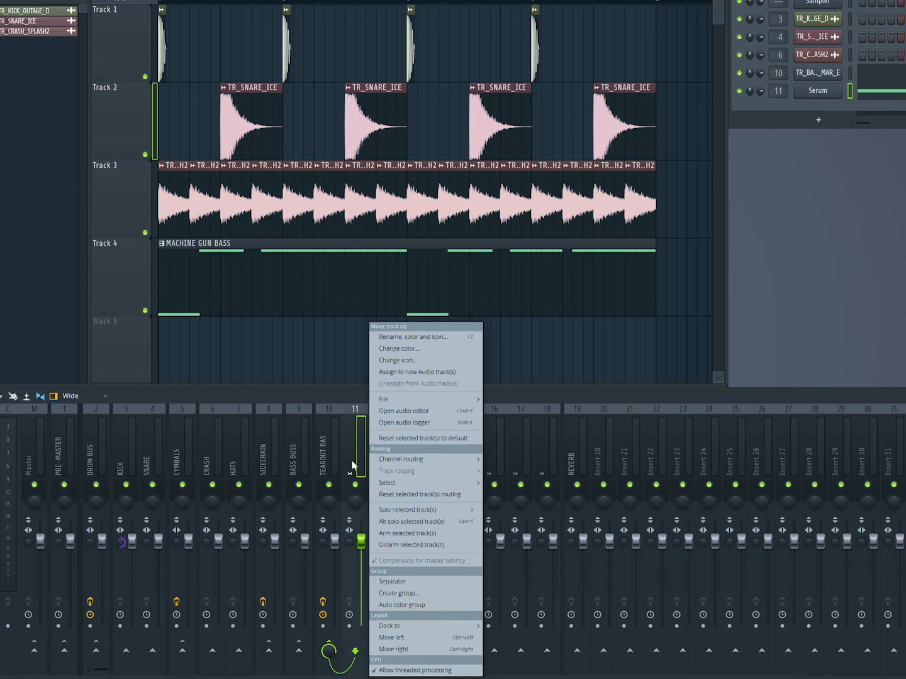
pyautogui.click(399, 342)
pyautogui.write('RISE BASS')
pyautogui.press('Return')
# Add Pro-Q 3 to the RISE BASS insert and pull a low-frequency band downward
pyautogui.click(905, 435)
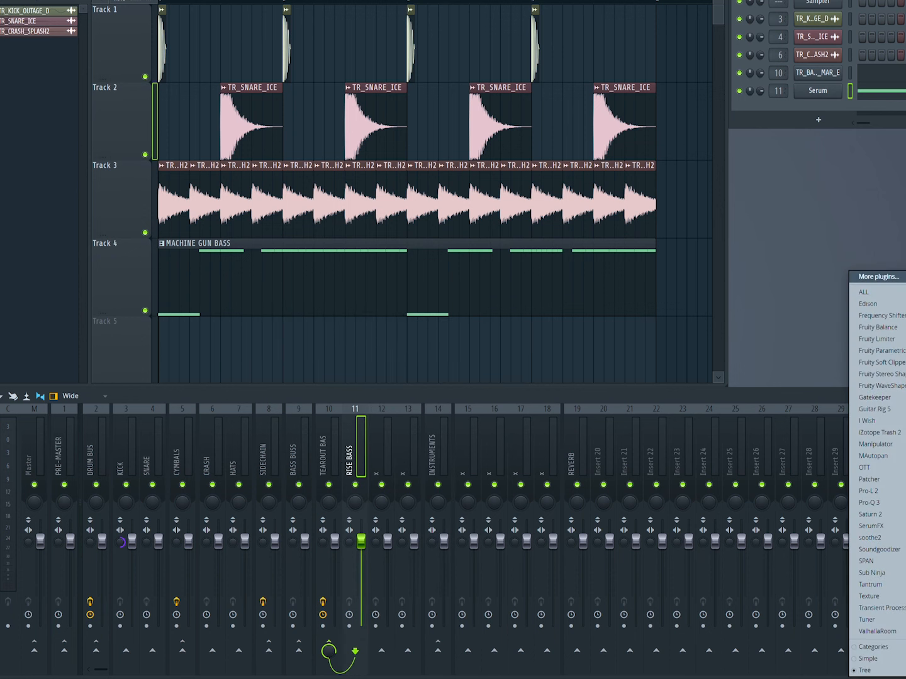
pyautogui.click(869, 502)
pyautogui.moveTo(202, 112); pyautogui.dragTo(154, 213)
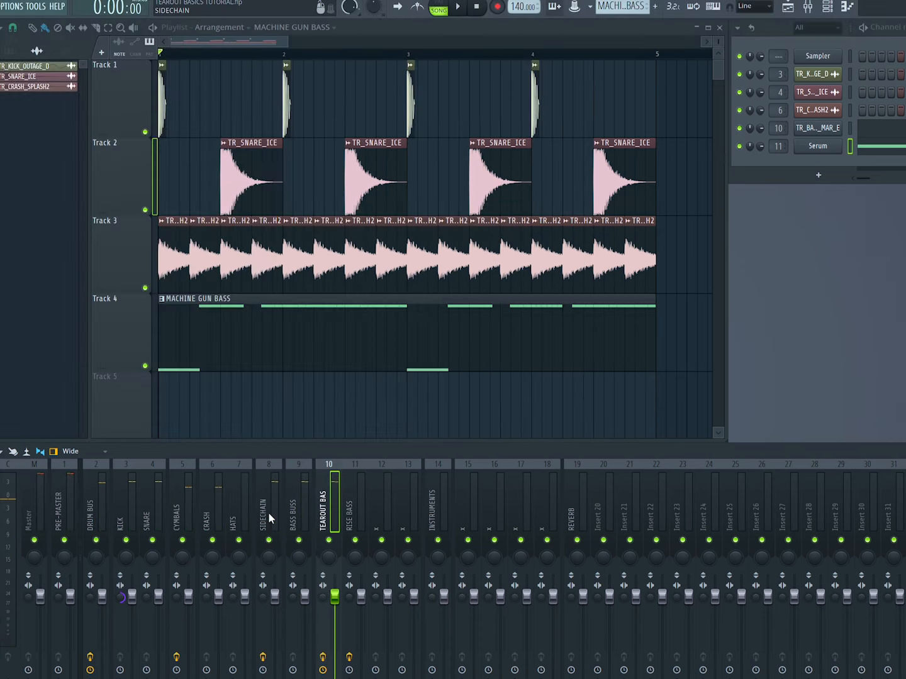
# Create an automation clip for the SIDECHAIN Fruity Balance volume and add a full-level point where the first kick ends
pyautogui.click(268, 513)
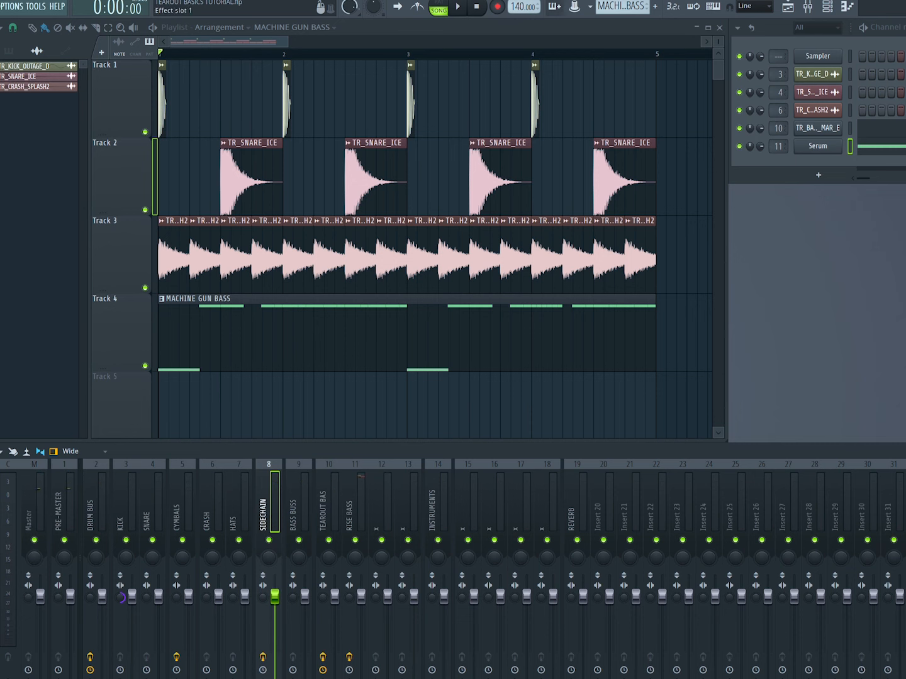
pyautogui.rightClick(535, 253)
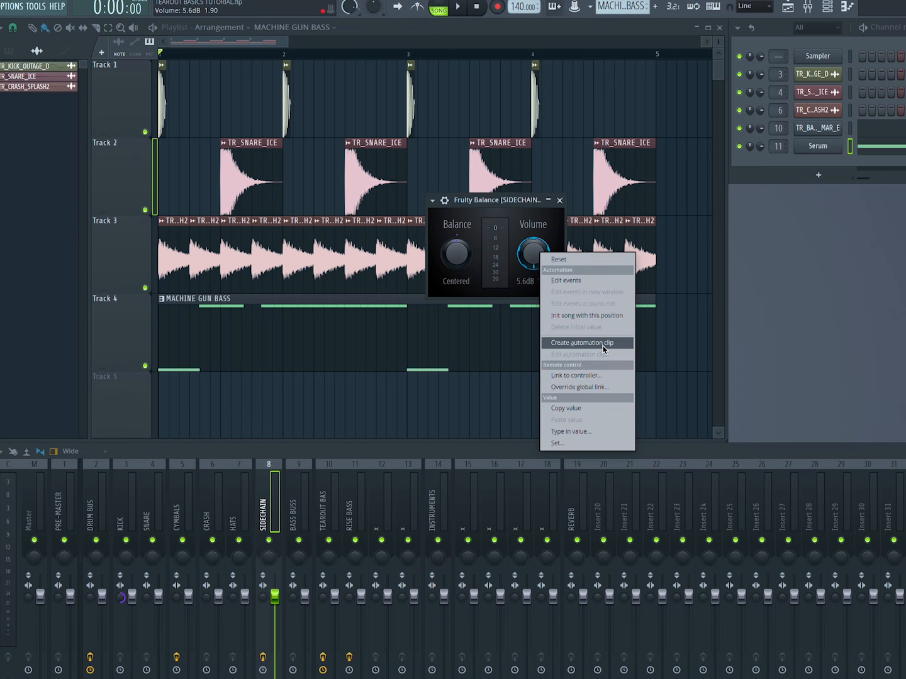
pyautogui.click(582, 343)
pyautogui.click(560, 201)
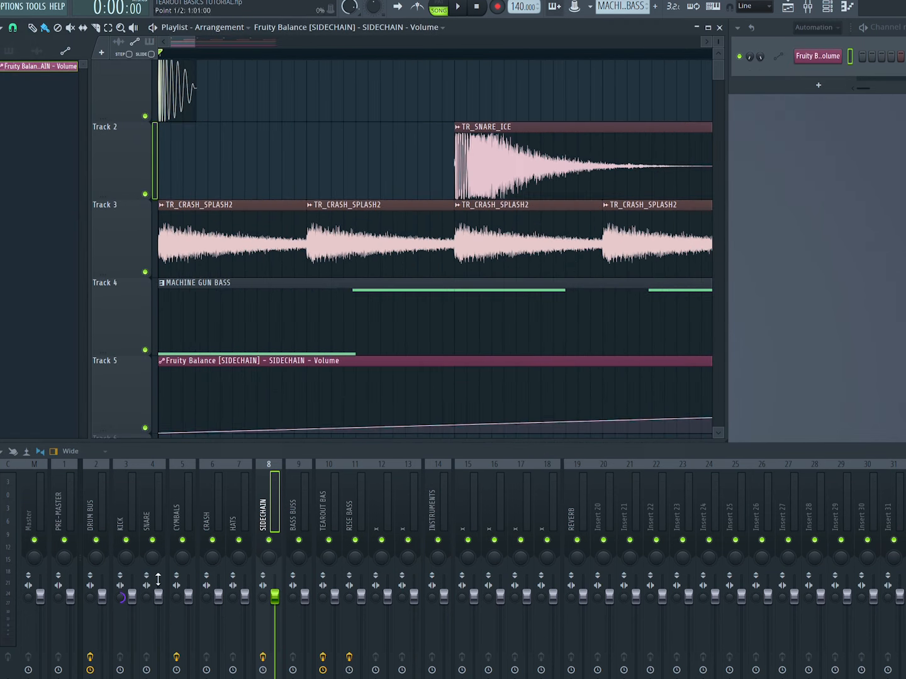
pyautogui.rightClick(195, 408)
pyautogui.moveTo(196, 401); pyautogui.dragTo(197, 316)
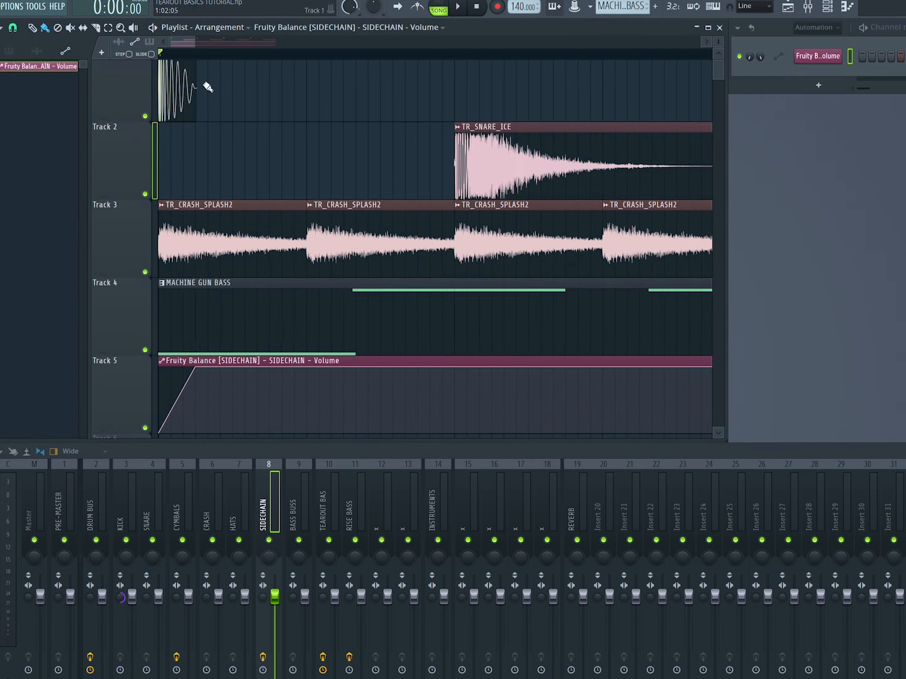
# Insert an empty track above the kick, put the SIDECHAIN volume automation clip on Track 1, and bend its opening ramp into a curve
pyautogui.scroll(1, 170, 84)
pyautogui.rightClick(130, 63)
pyautogui.click(176, 307)
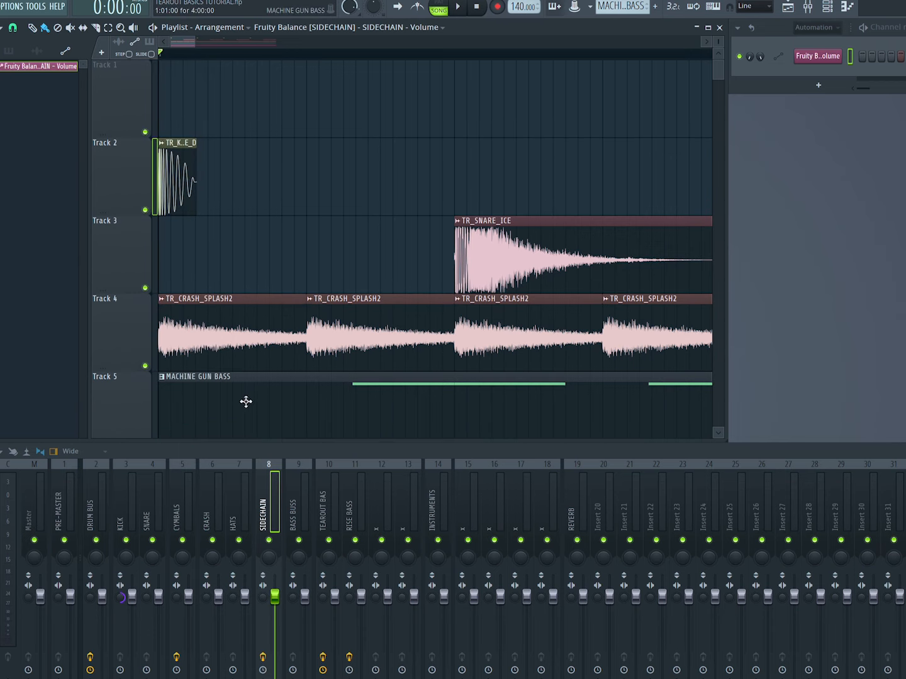
pyautogui.scroll(-4, 249, 420)
pyautogui.scroll(4, 249, 421)
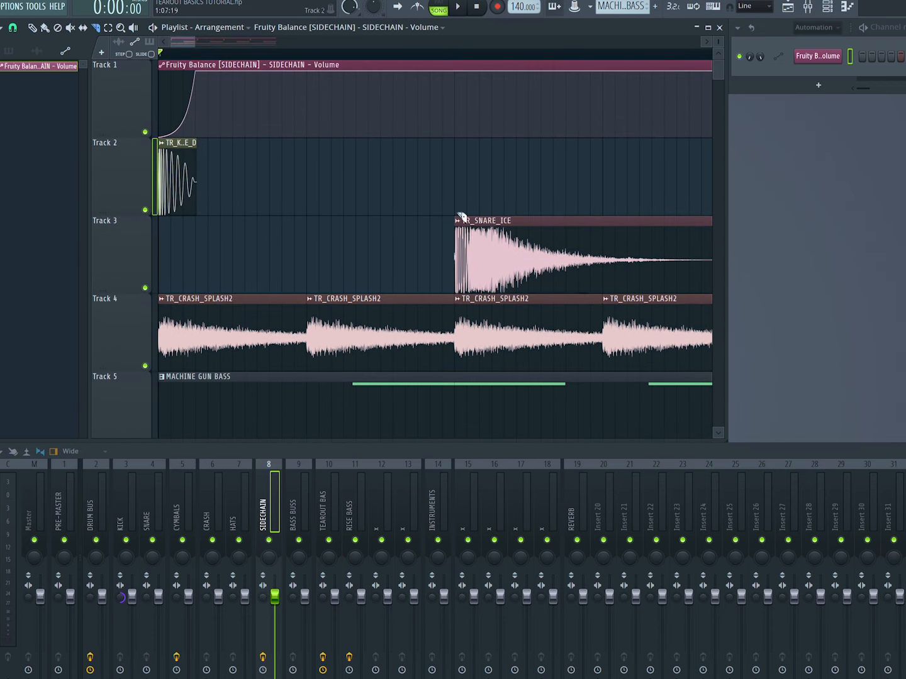
# Repeat the half-bar sidechain automation clip on Track 1 to cover bars 1 to 4 during playback, deleting any excess clips
pyautogui.scroll(-2, 339, 106)
pyautogui.press('space')
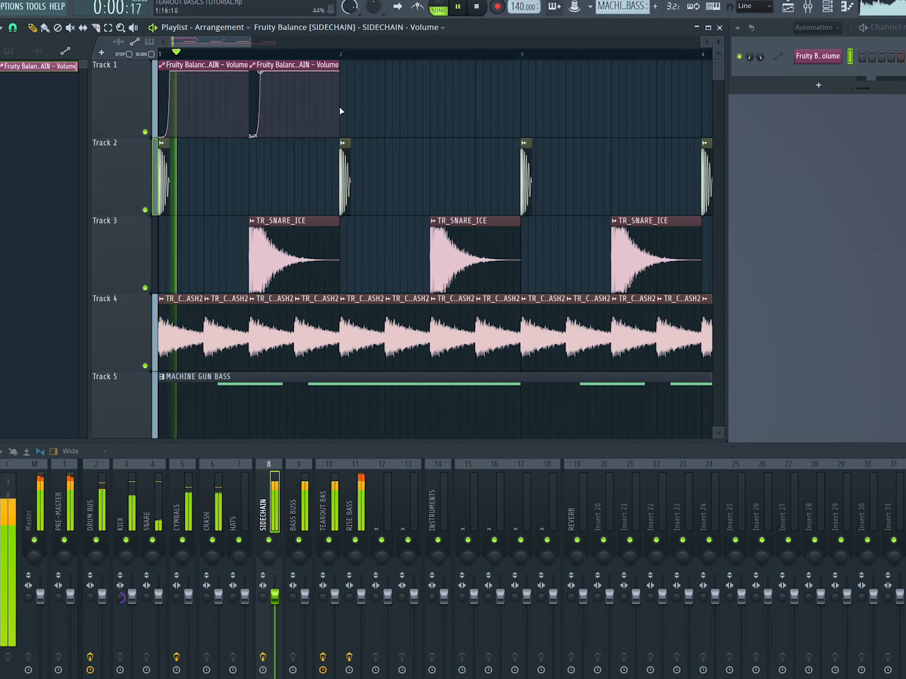
pyautogui.scroll(-1, 278, 151)
pyautogui.hotkey('ctrl', 'b')
pyautogui.hotkey('ctrl', 'b')
pyautogui.hotkey('ctrl', 'b')
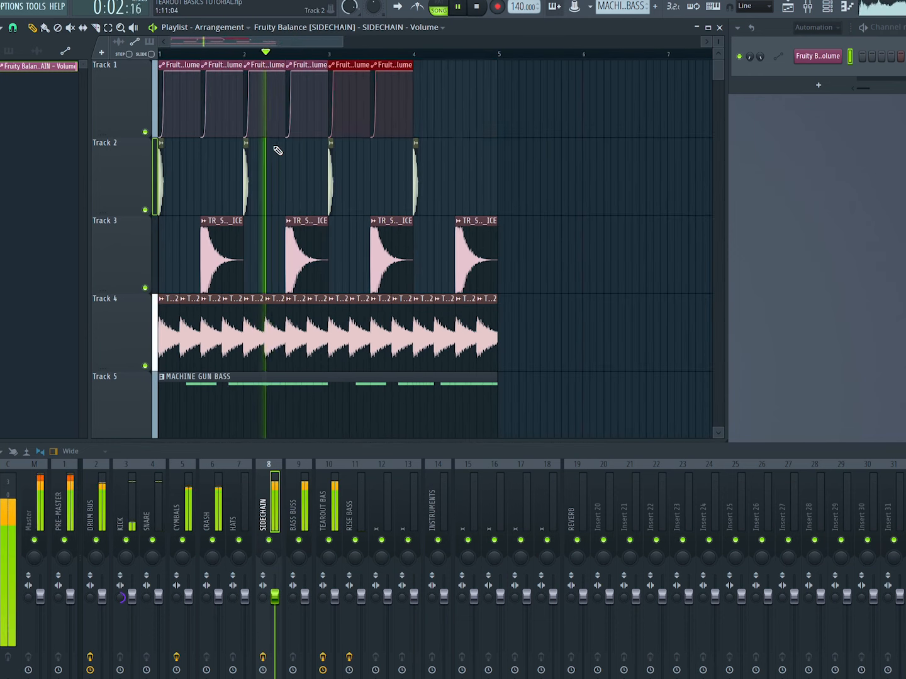
pyautogui.moveTo(656, 165); pyautogui.dragTo(538, 112)
pyautogui.press('Delete')
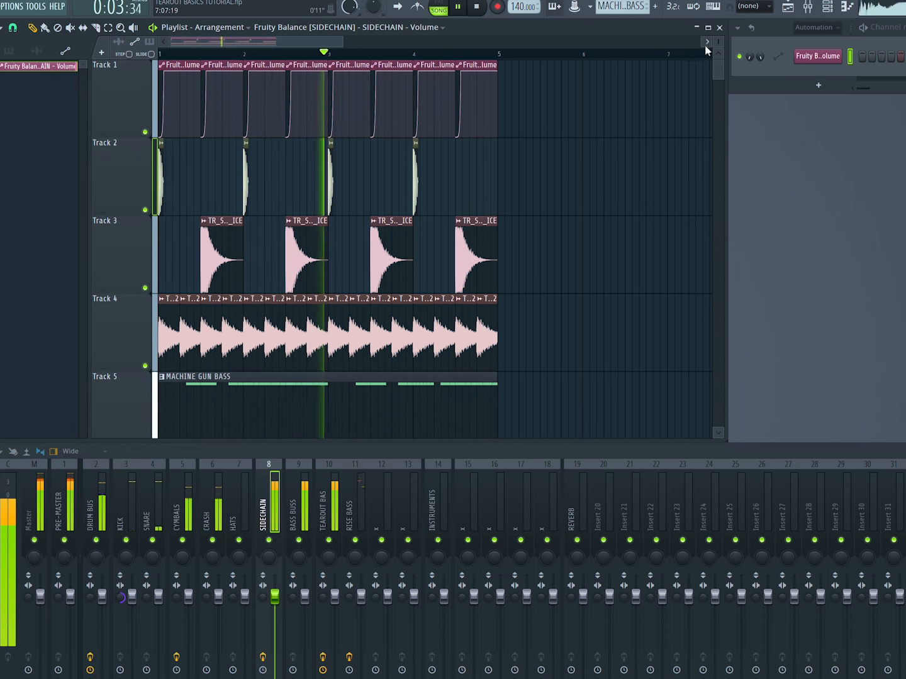
pyautogui.moveTo(718, 42); pyautogui.dragTo(717, 32)
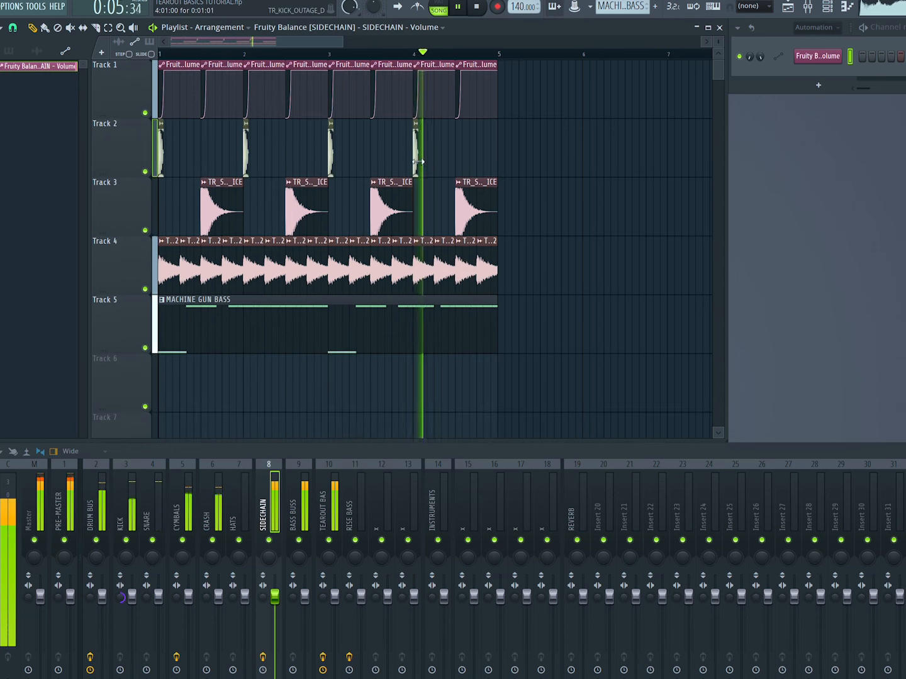
pyautogui.press('space')
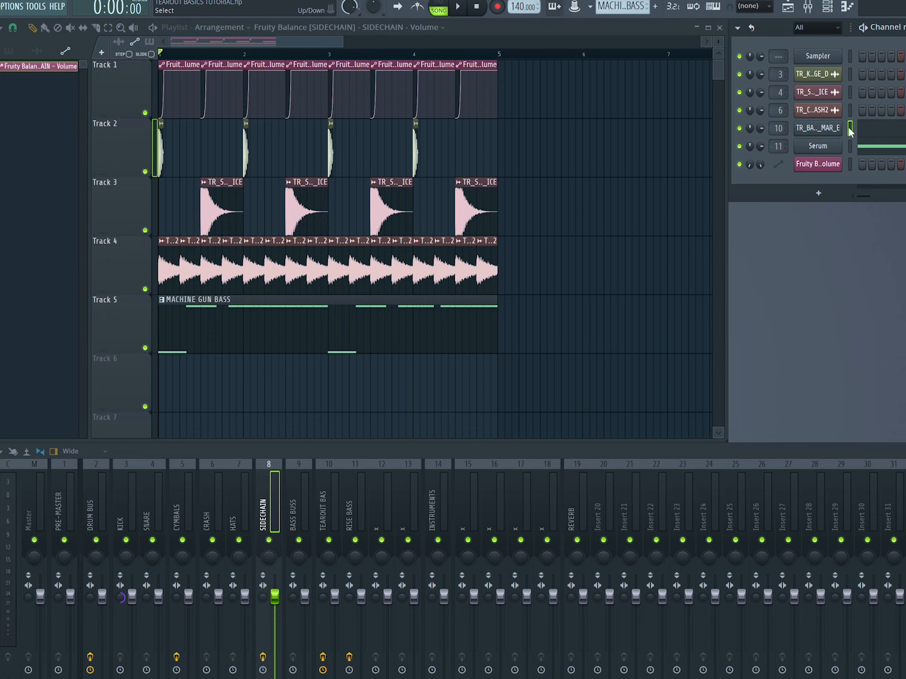
# Insert a Layer channel directly above the TR_BASS_ONESHOT_MAR_E channel and close its settings window
pyautogui.rightClick(824, 128)
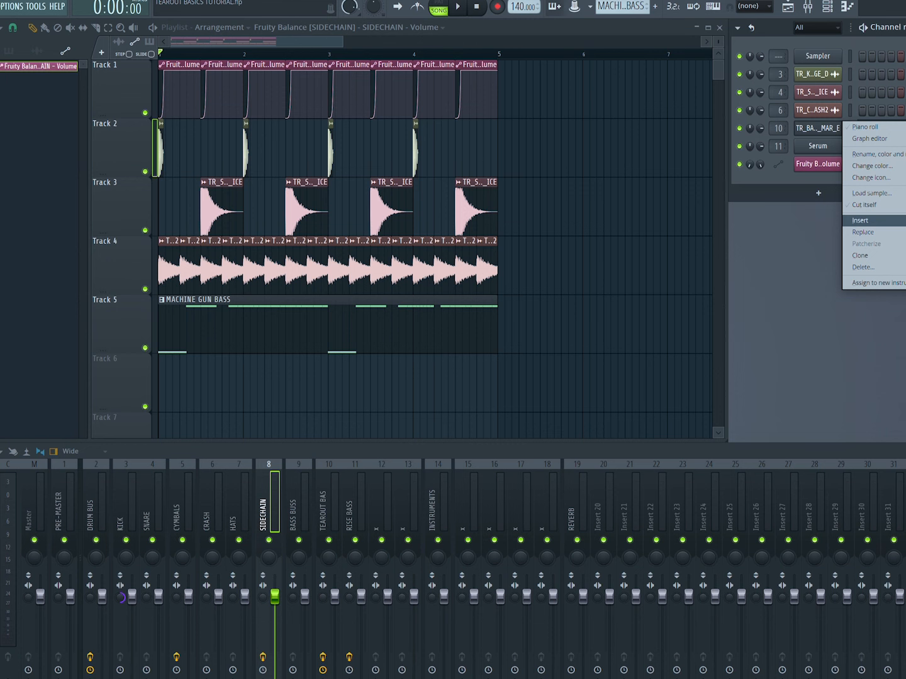
pyautogui.click(904, 220)
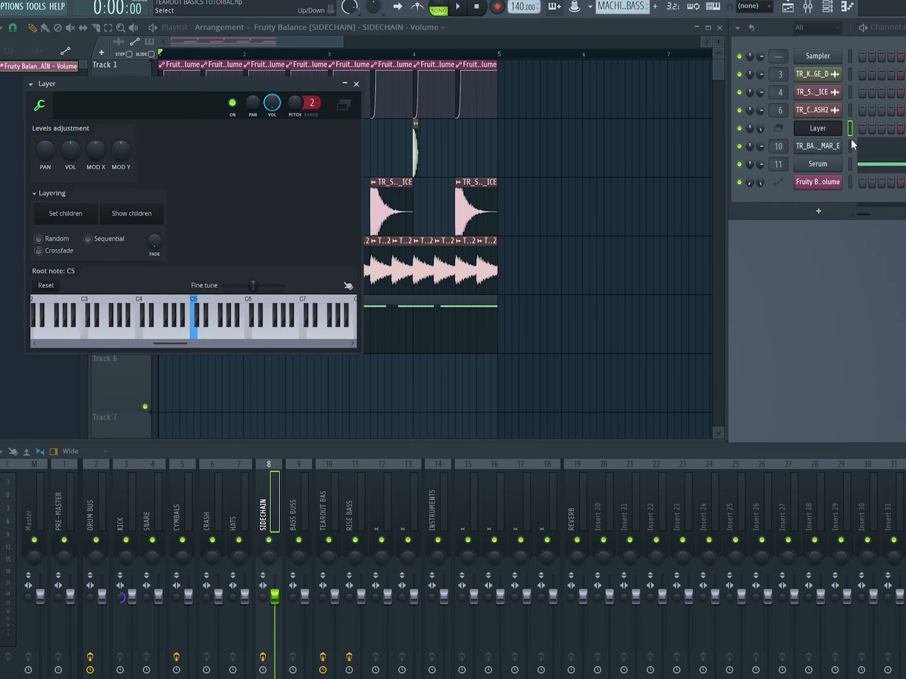
pyautogui.click(356, 84)
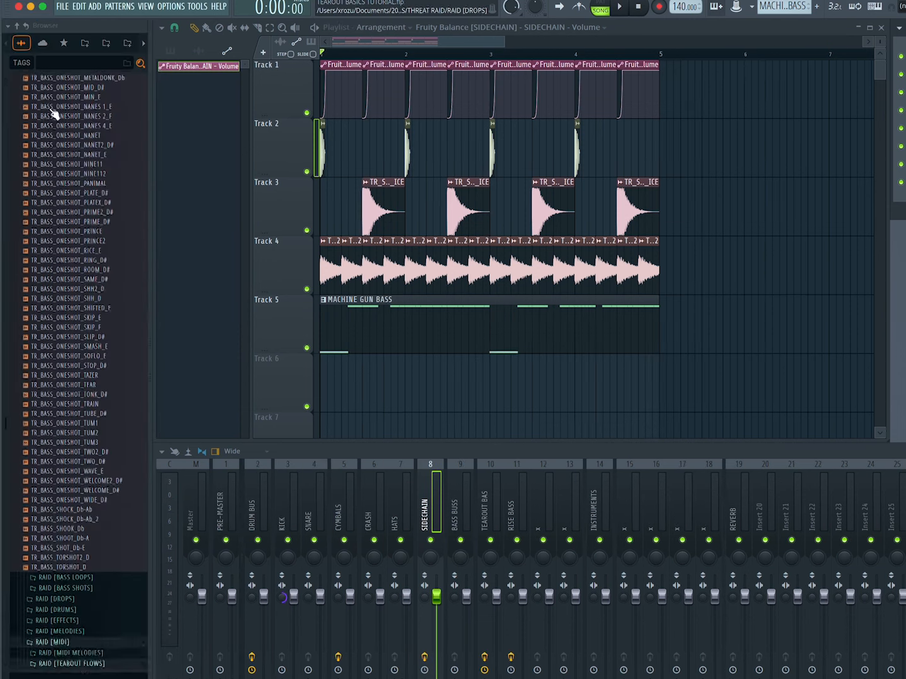
# Add the TR_BASS_ONESHOT_SHIFTED_E sample as a channel below MAR_E and set both bass one-shots as children of the Layer channel
pyautogui.scroll(1, 53, 111)
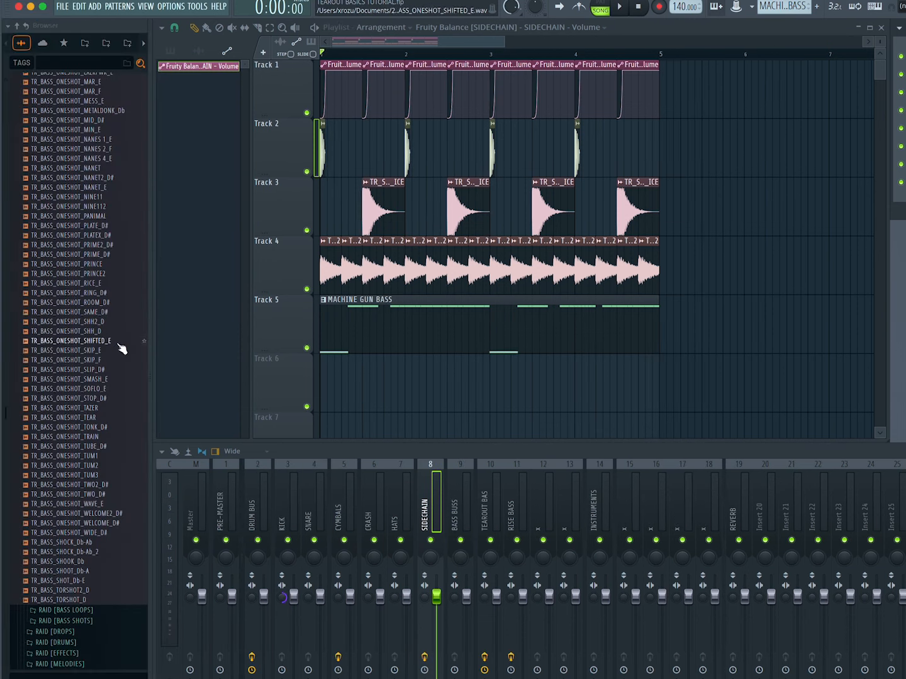
pyautogui.click(118, 351)
pyautogui.press('Up')
pyautogui.moveTo(115, 346); pyautogui.dragTo(905, 169)
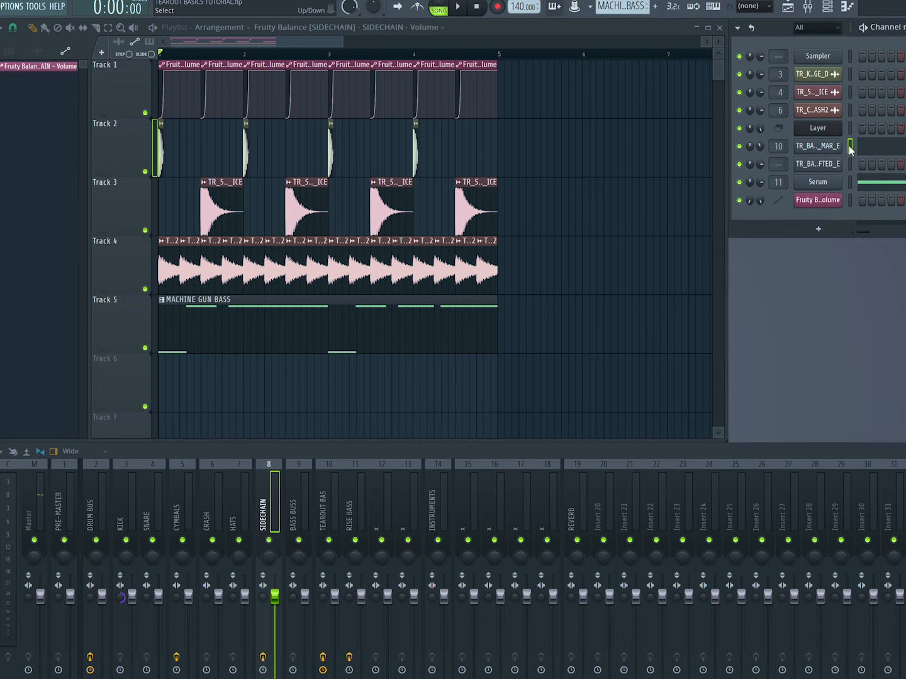
pyautogui.click(836, 129)
pyautogui.click(848, 137)
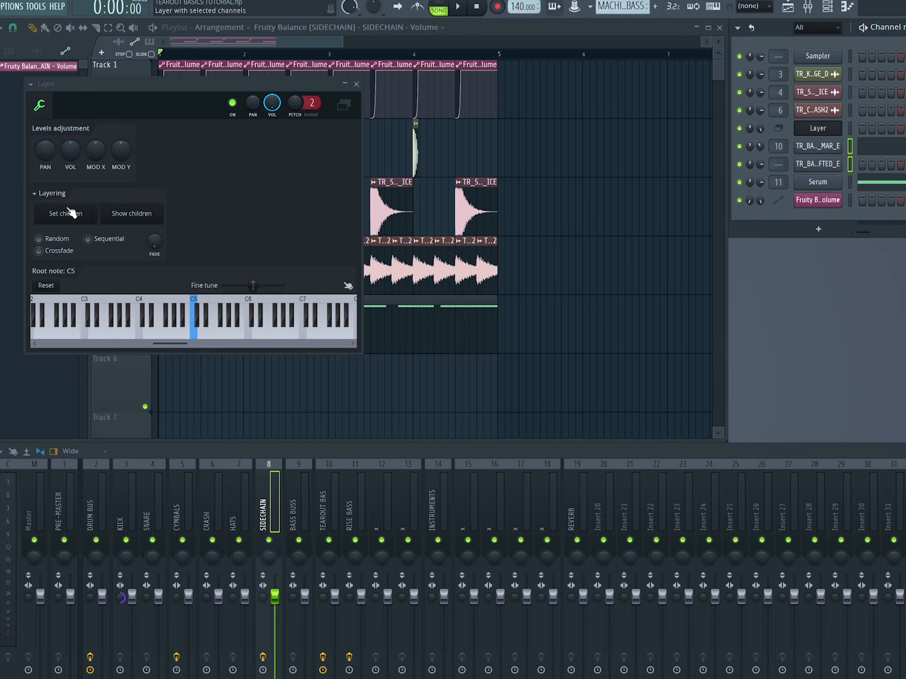
# Transfer the MAR_E channel's notes to the Layer channel, leaving MAR_E without notes of its own
pyautogui.rightClick(837, 147)
pyautogui.press('Escape')
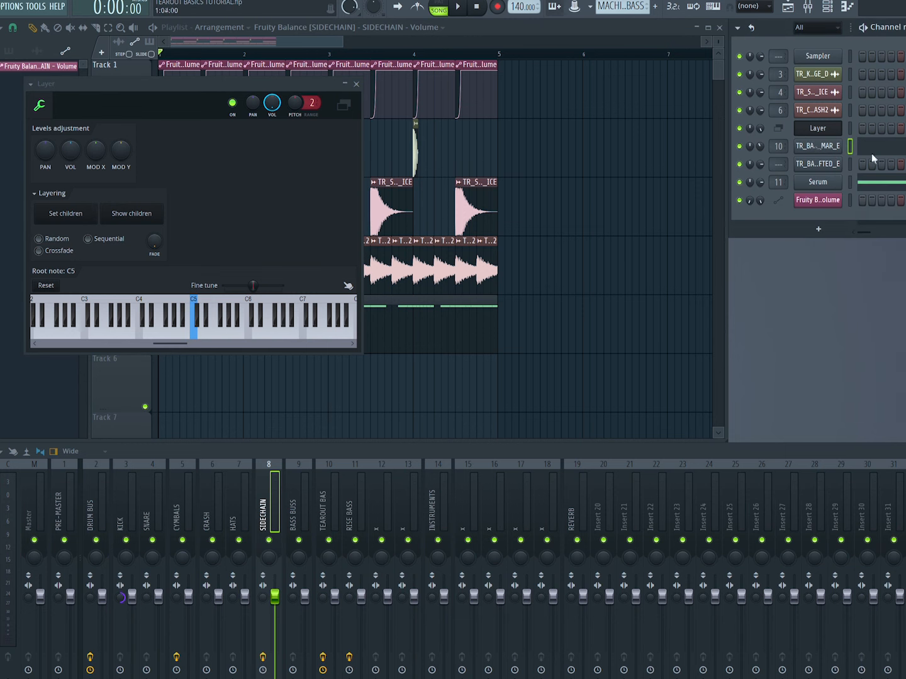
pyautogui.click(811, 128)
pyautogui.rightClick(837, 126)
pyautogui.click(800, 152)
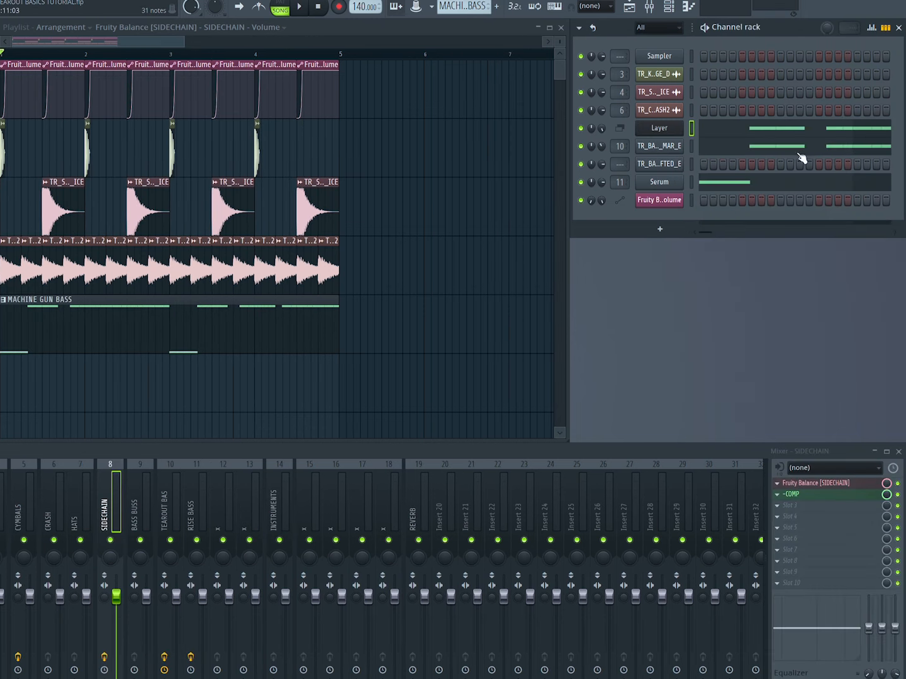
pyautogui.click(668, 134)
pyautogui.rightClick(676, 147)
pyautogui.click(795, 145)
# Play the arrangement with MAR_E temporarily muted, route the SHIFTED_E channel to mixer insert 10, and close the Layer window
pyautogui.press('space')
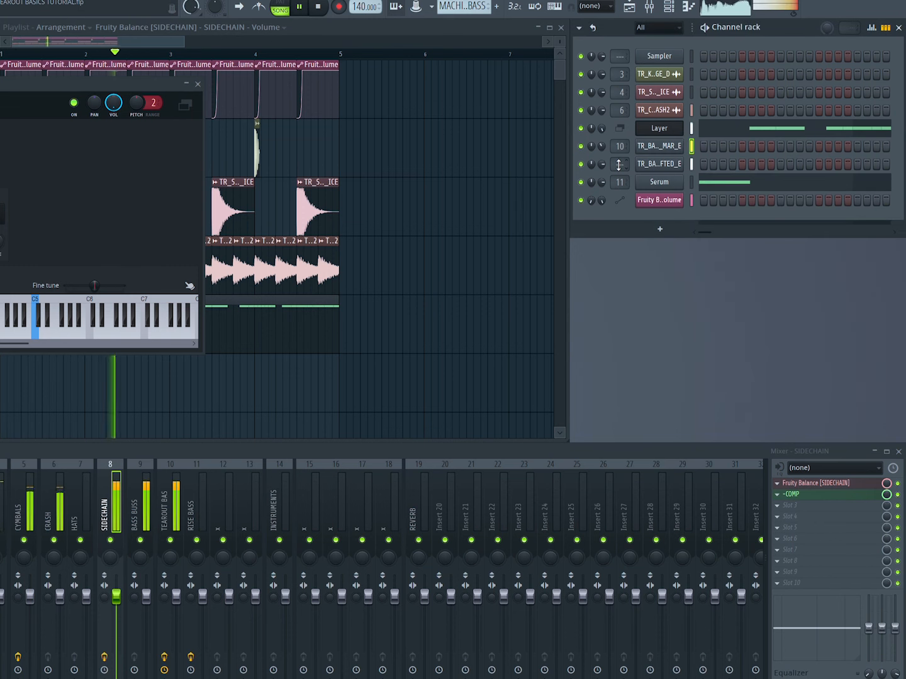
pyautogui.click(580, 145)
pyautogui.press('space')
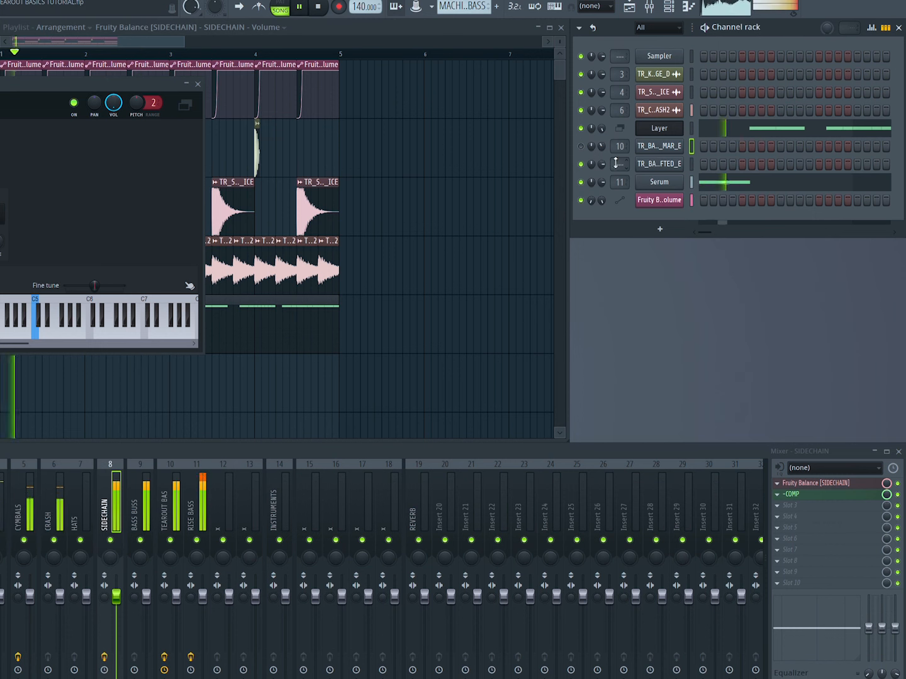
pyautogui.moveTo(619, 164); pyautogui.dragTo(620, 141)
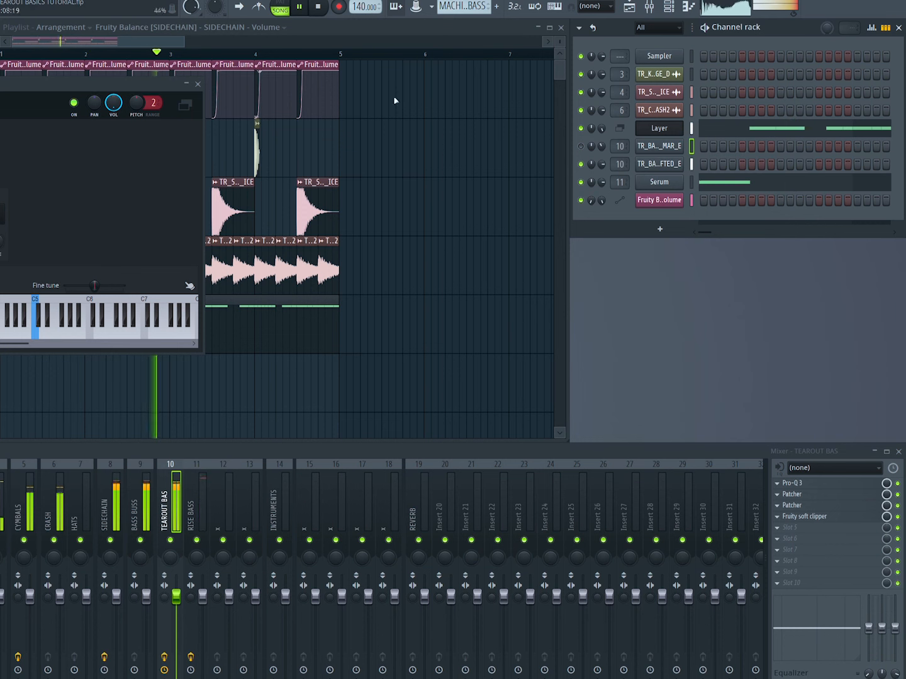
pyautogui.press('space')
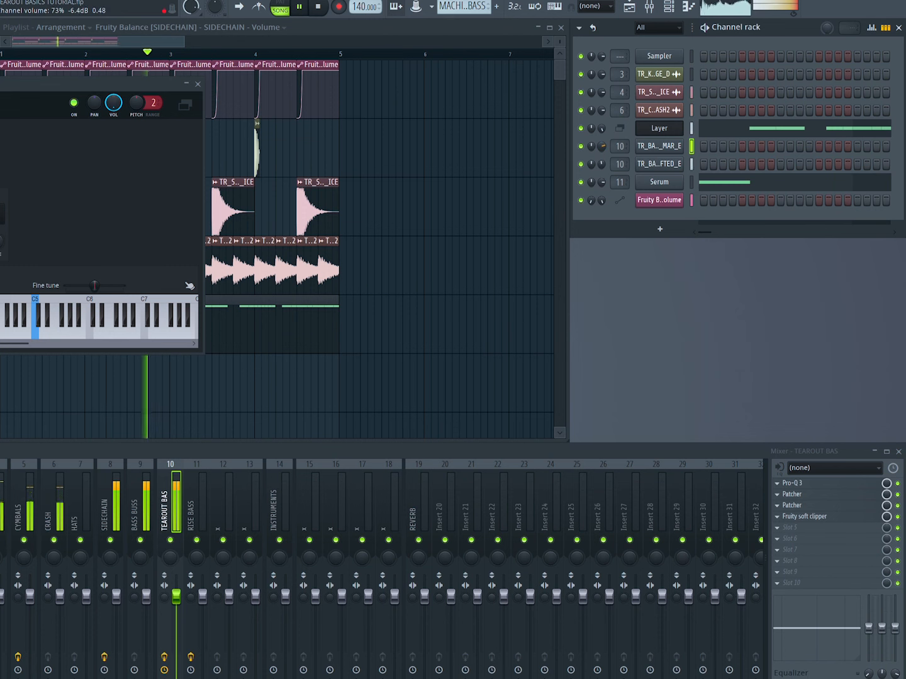
pyautogui.click(199, 85)
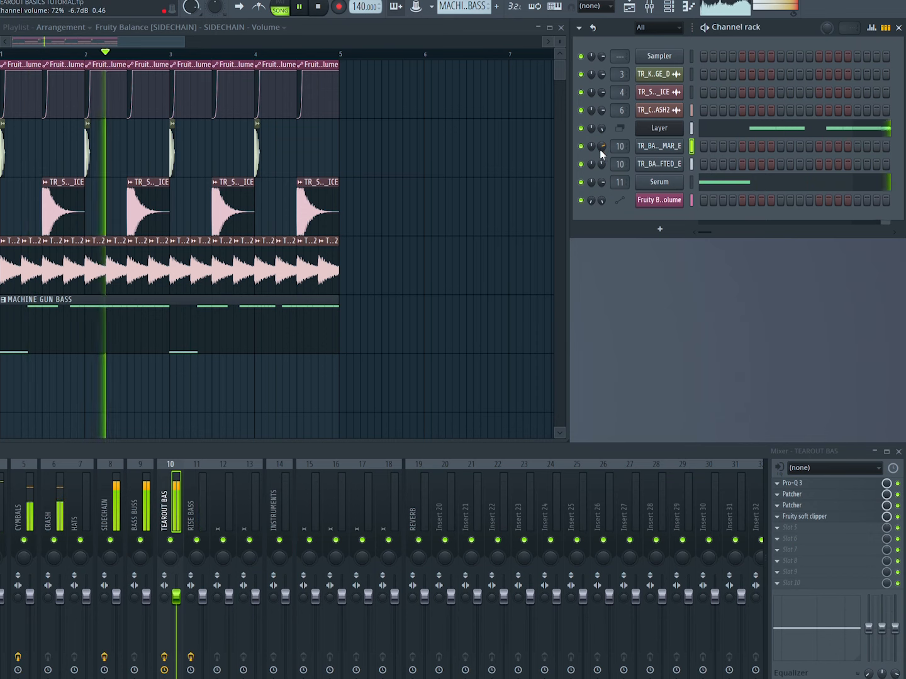
# Stop playback and duplicate the entire four-bar arrangement into bars 5 to 8
pyautogui.press('space')
pyautogui.hotkey('ctrl', 'a')
pyautogui.hotkey('ctrl', 'b')
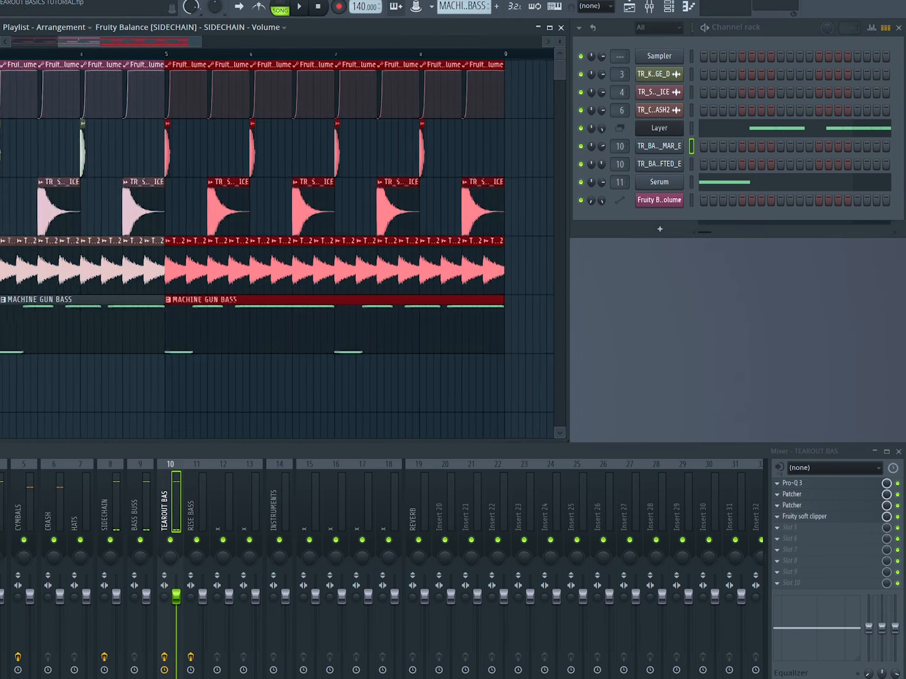